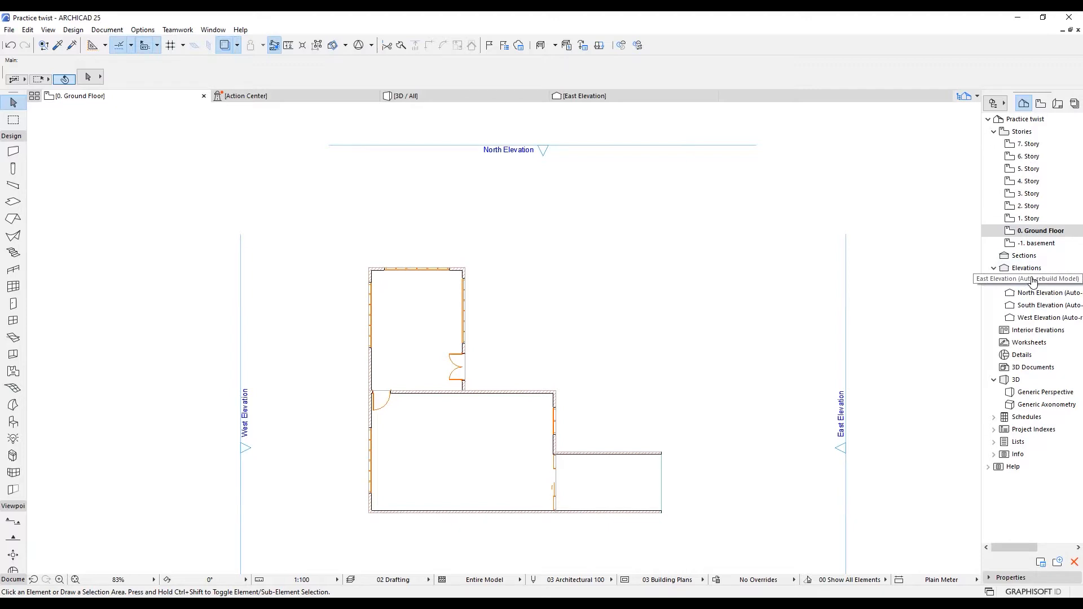
- Review the East, North, South and West elevations of the building in turn
double_click(1033, 280)
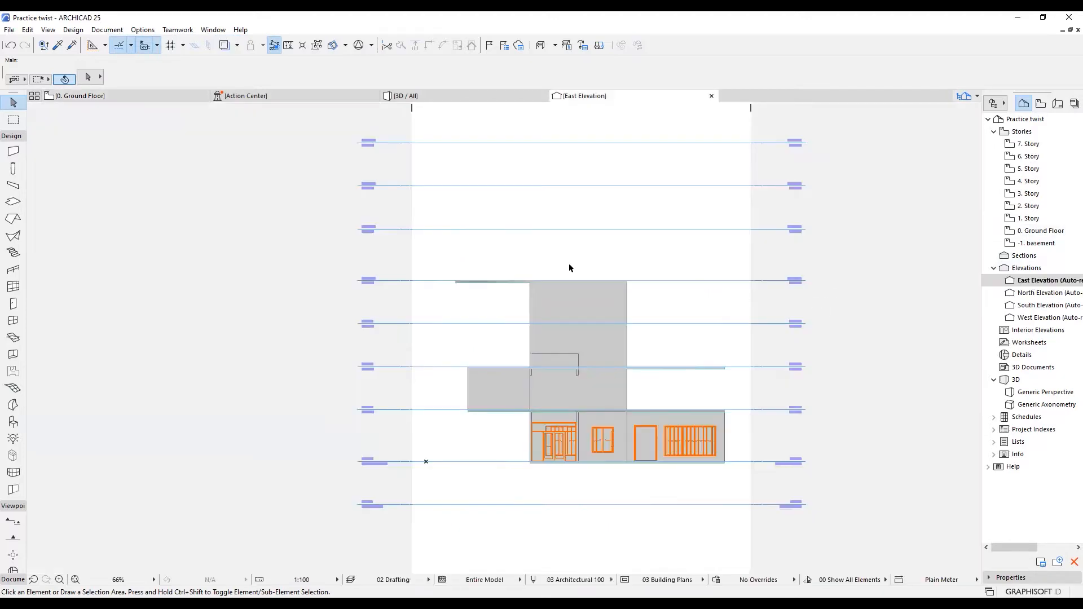
scroll(710, 386, up, 2)
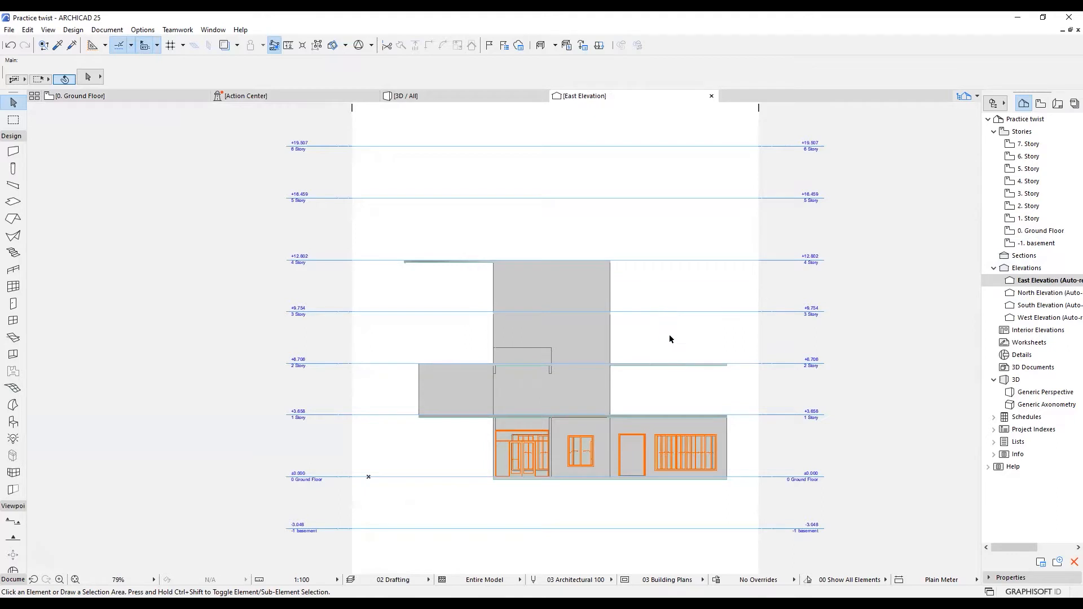
scroll(667, 388, up, 1)
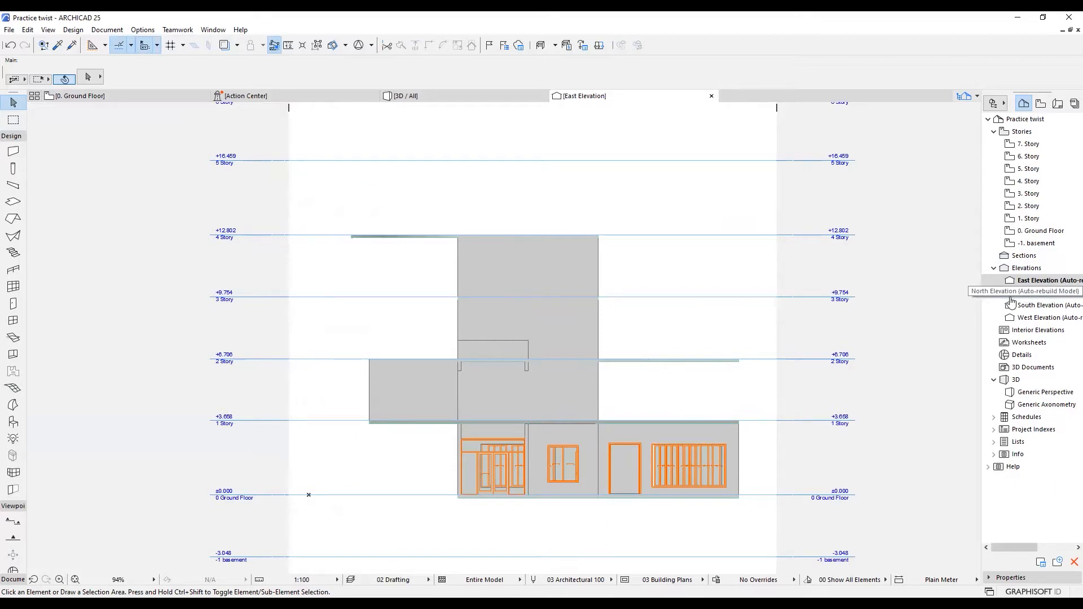
click(1044, 293)
scroll(696, 138, up, 2)
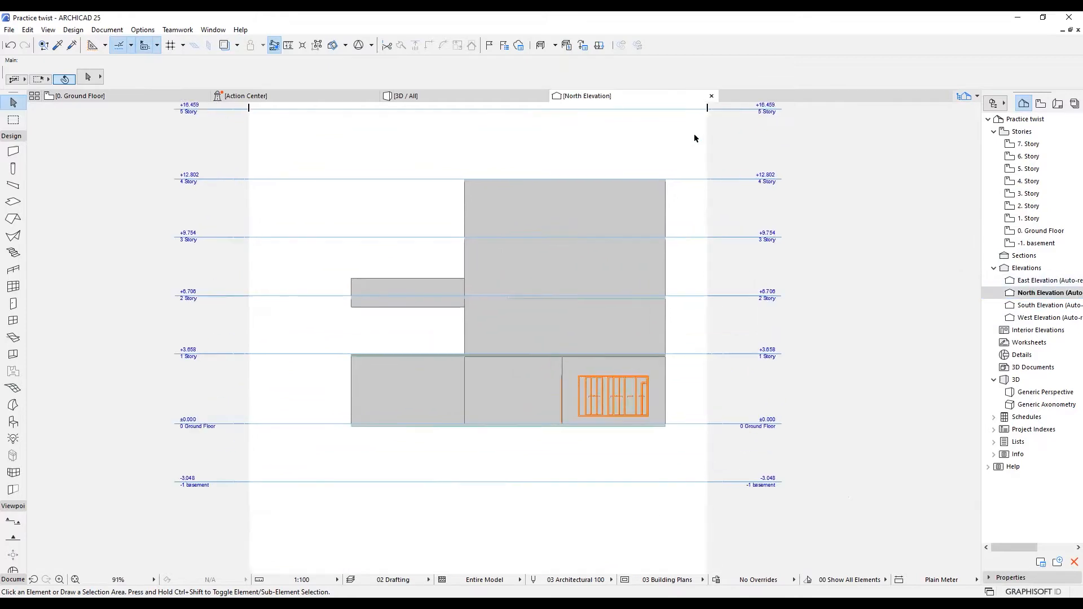
click(1058, 306)
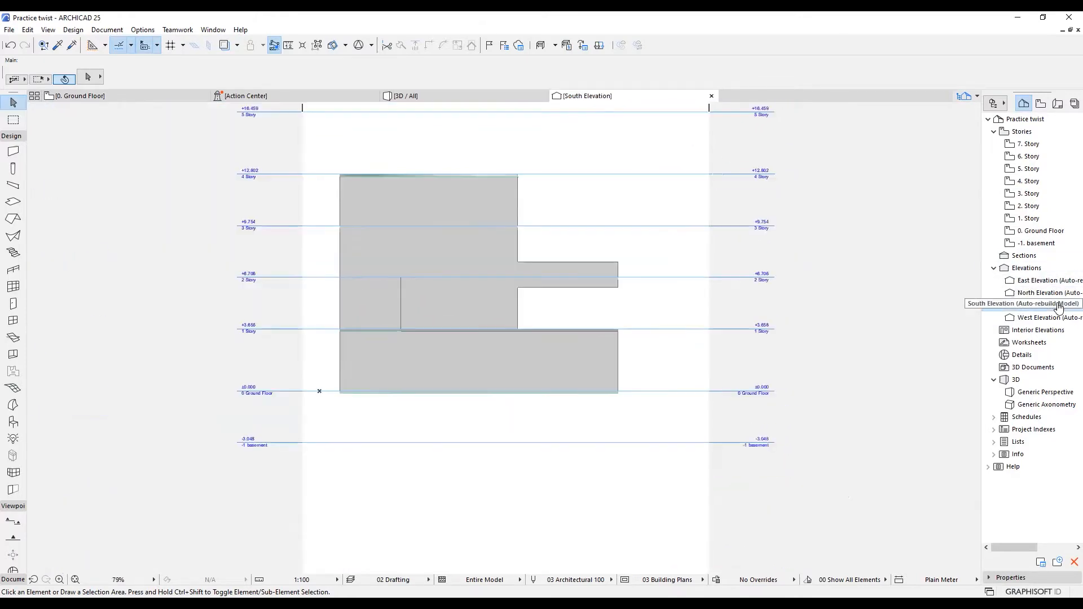
scroll(564, 150, up, 1)
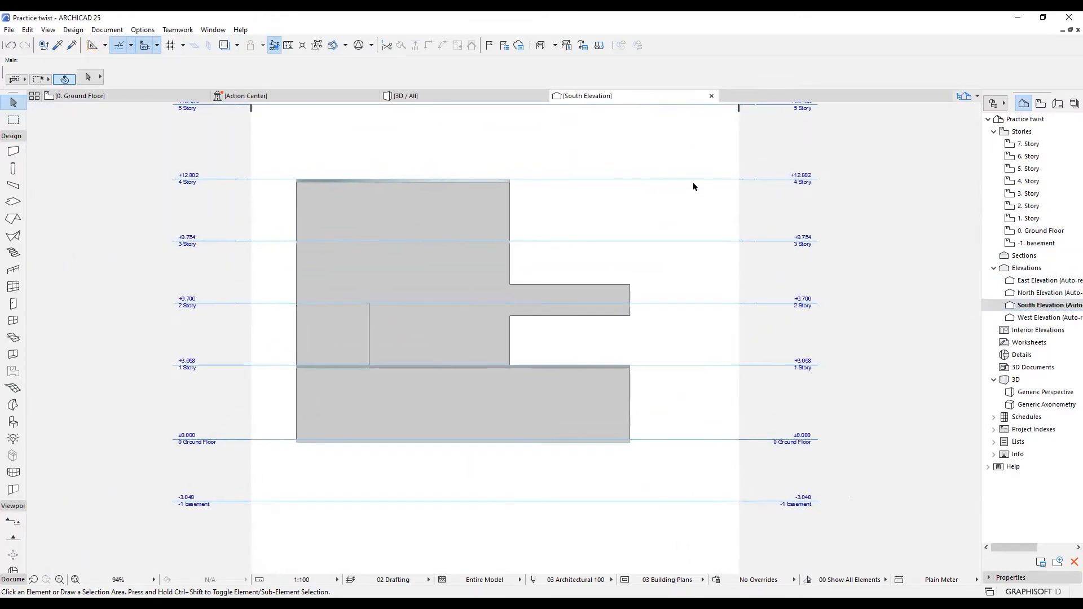
click(1030, 318)
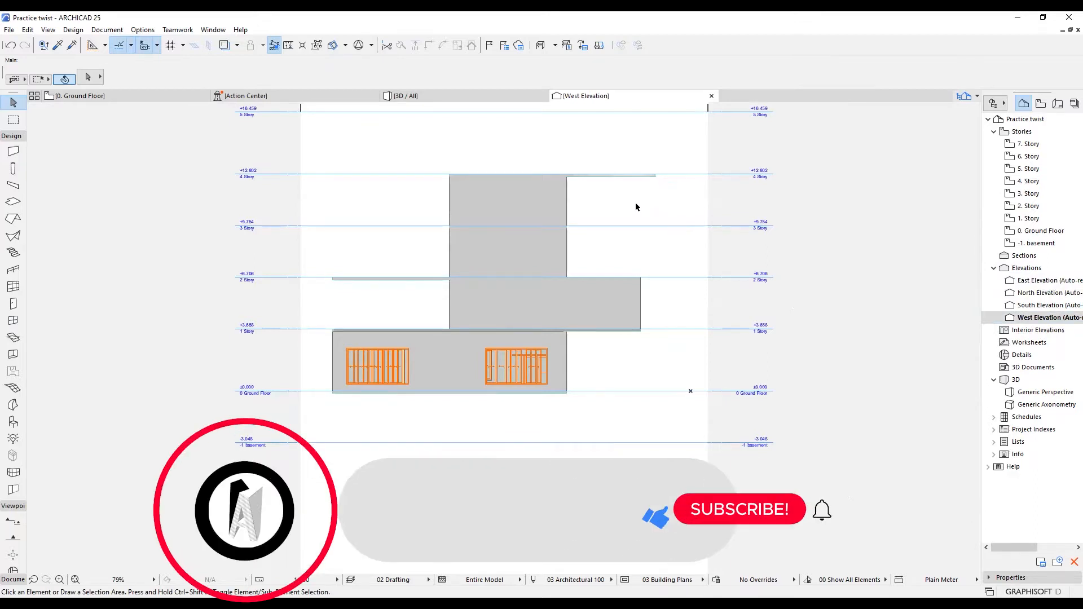
- Return to the East Elevation and inspect the short wall end just below the 2. Story line
double_click(1035, 285)
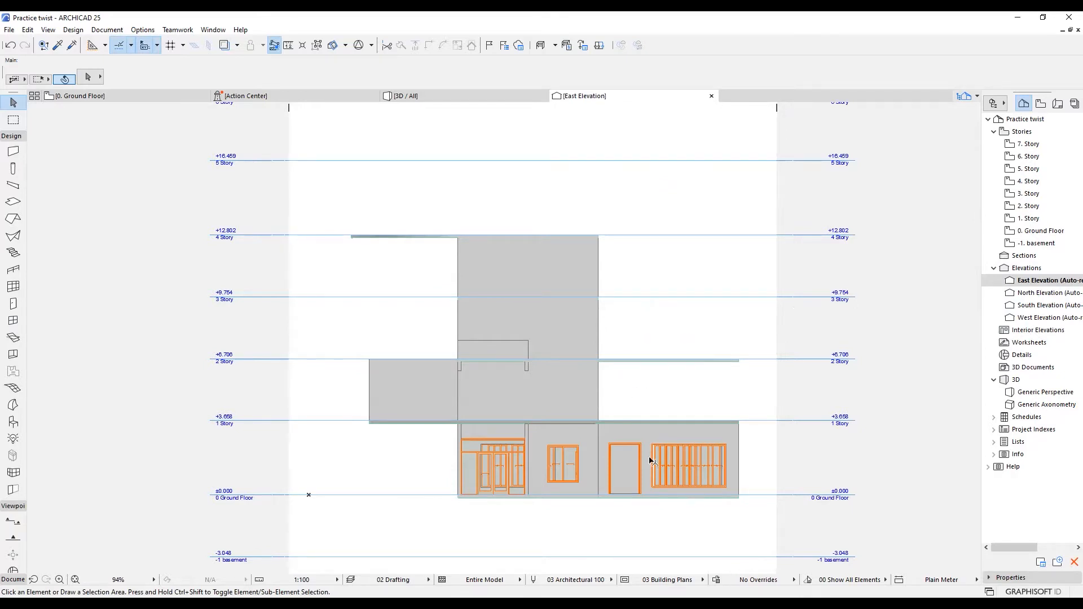
scroll(545, 388, up, 4)
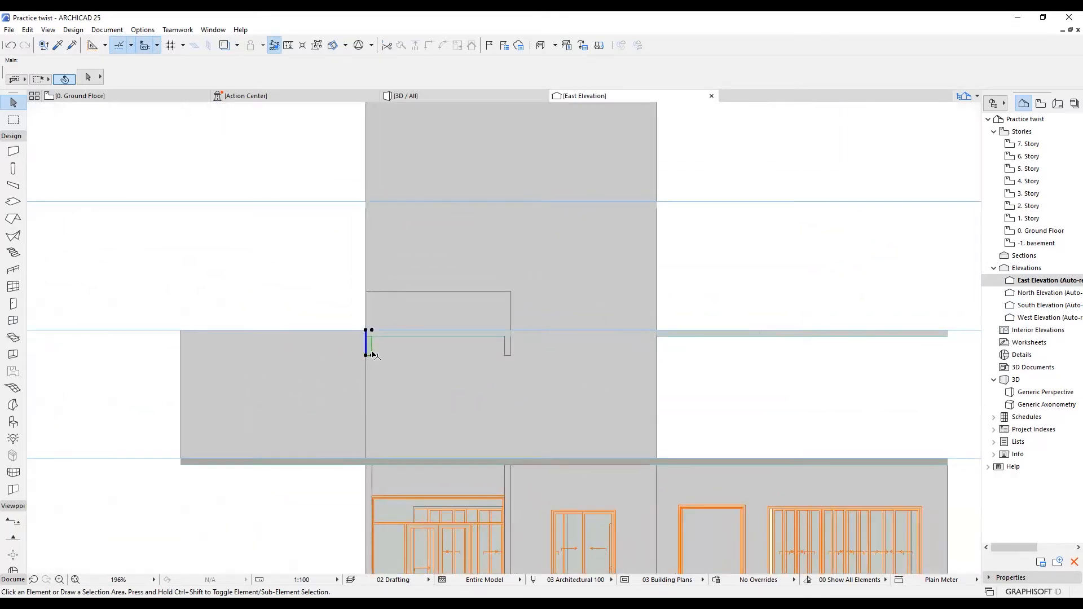
scroll(316, 361, up, 3)
scroll(555, 285, down, 3)
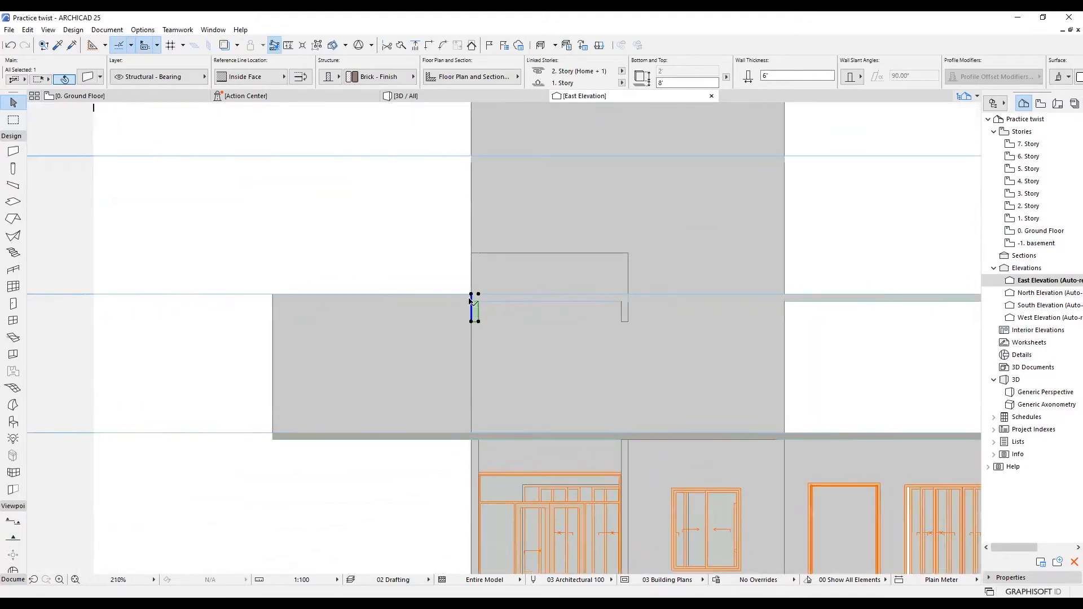
scroll(428, 333, down, 2)
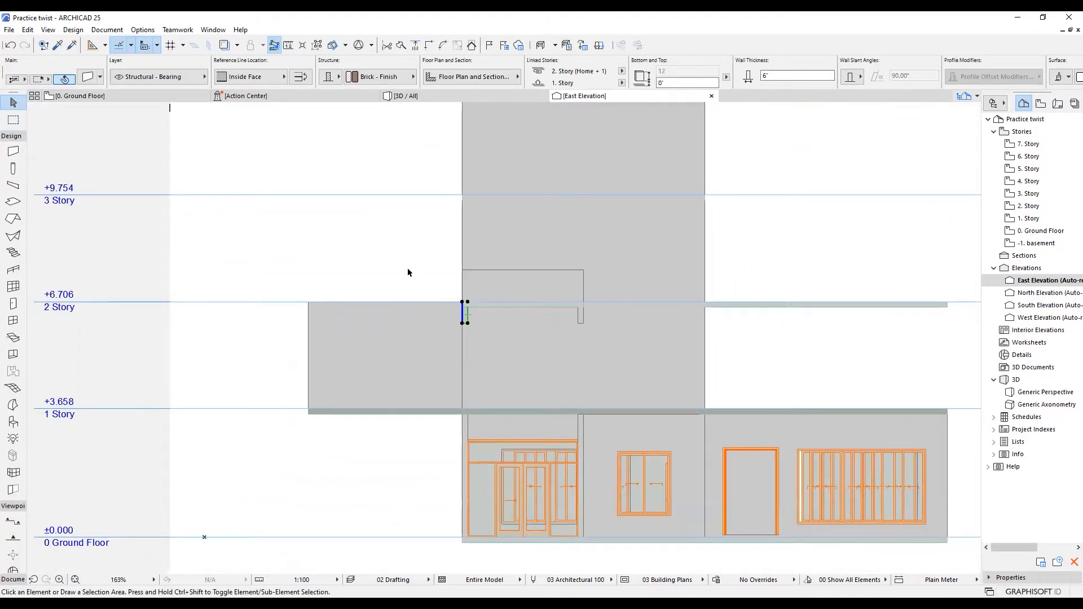
click(408, 272)
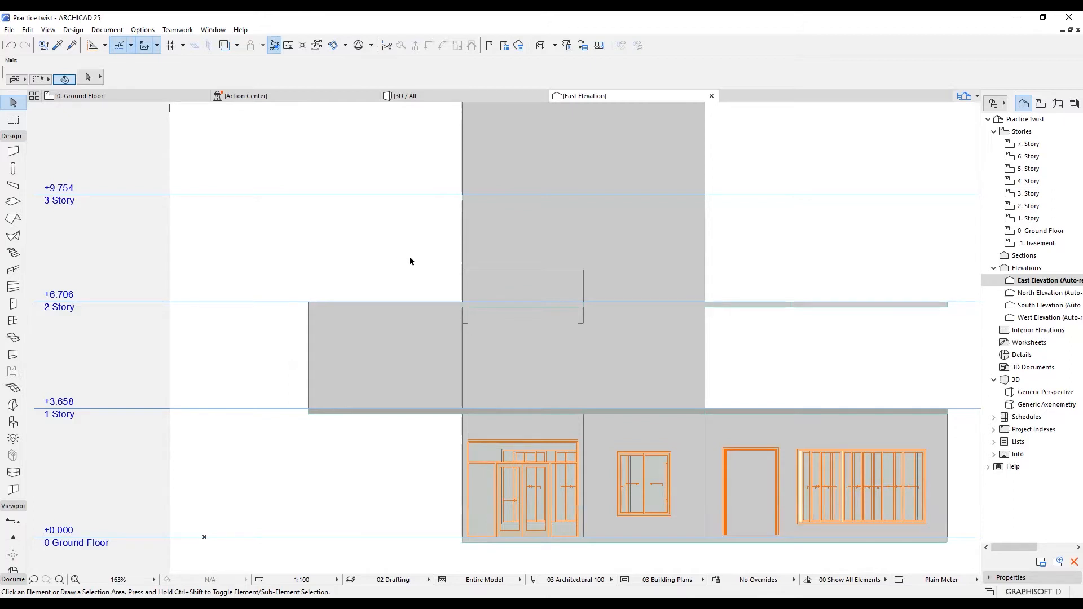
scroll(409, 299, down, 2)
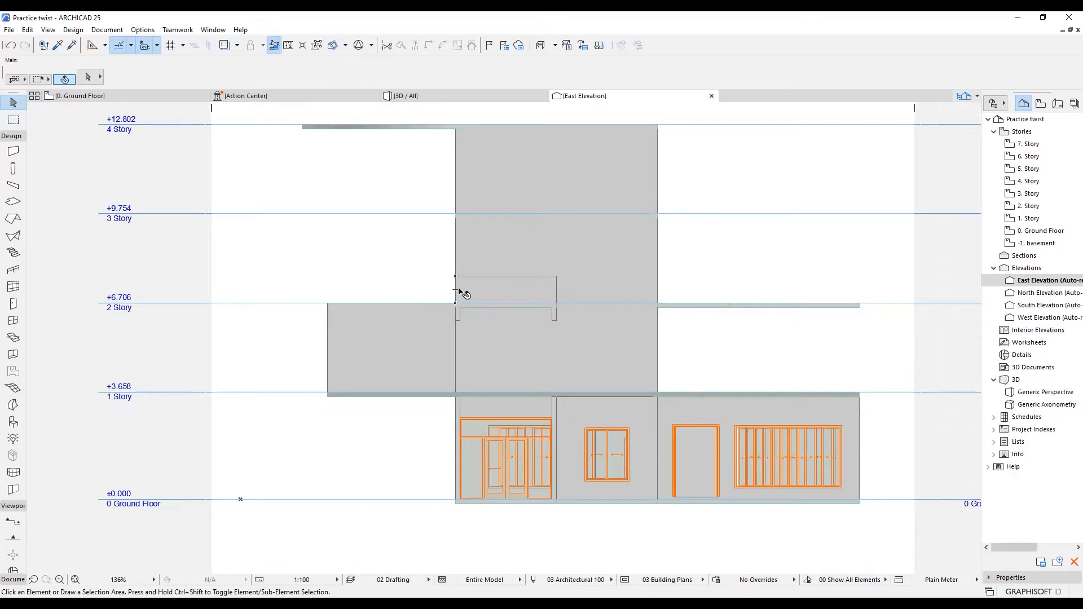
- Stretch the lower edge of the short wall below the 2. Story line slightly downward in the East Elevation
scroll(460, 296, up, 2)
scroll(458, 325, up, 3)
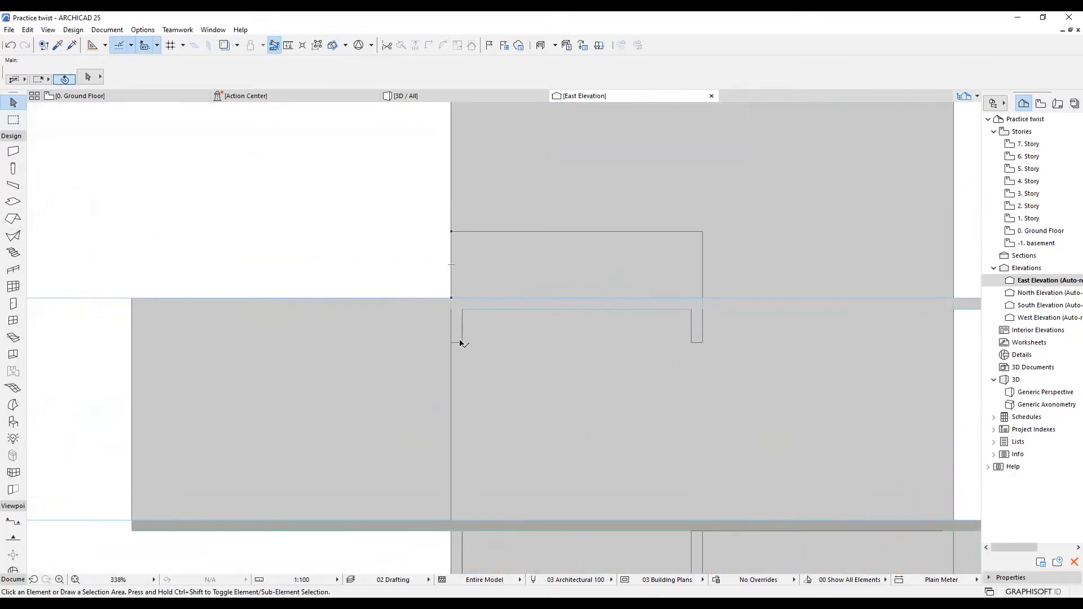
click(453, 341)
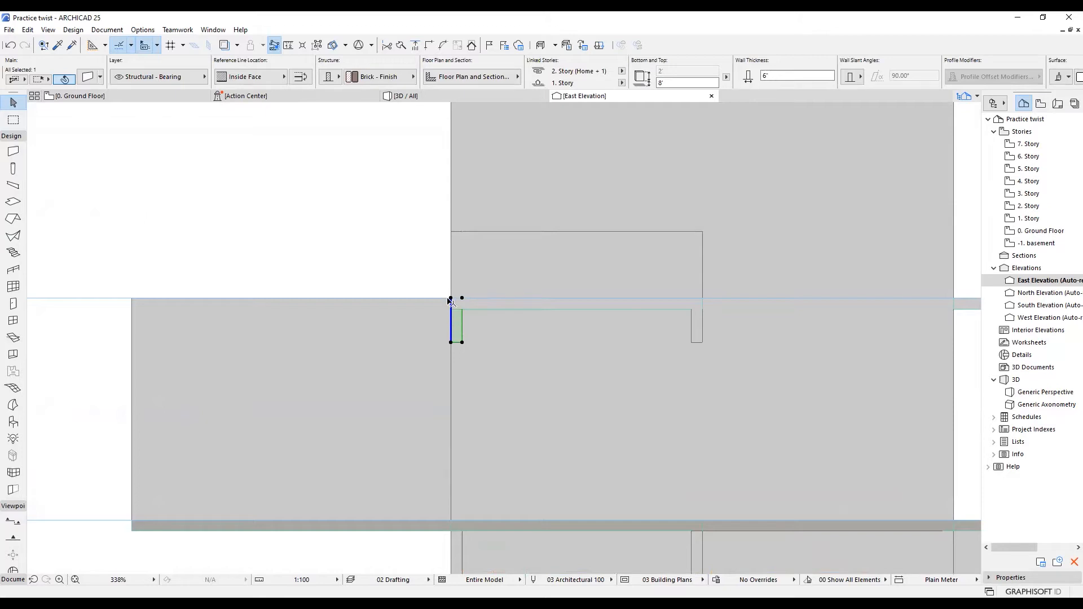
click(451, 343)
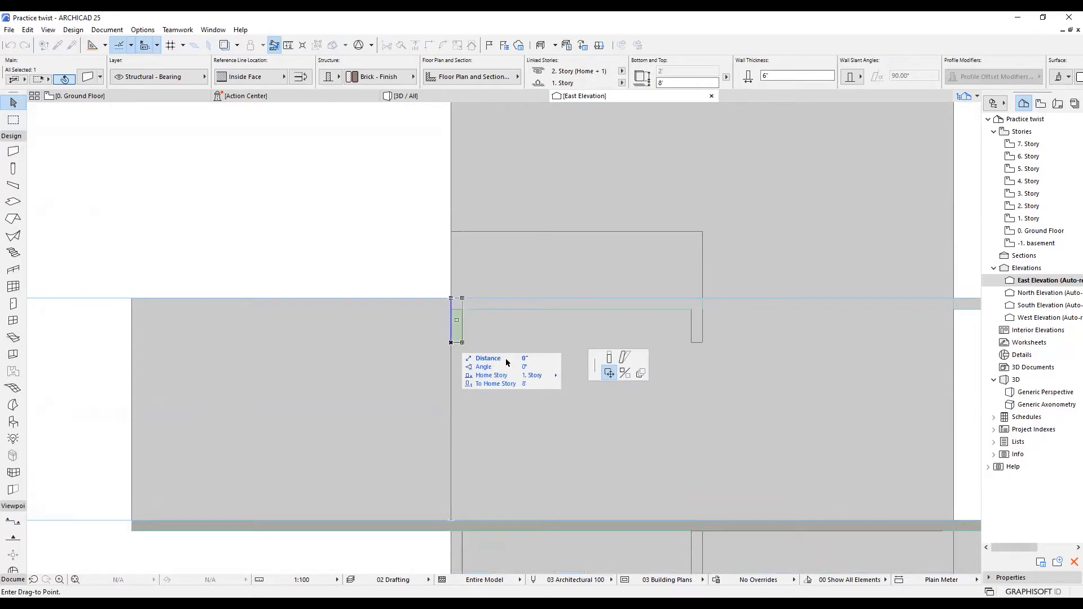
click(609, 361)
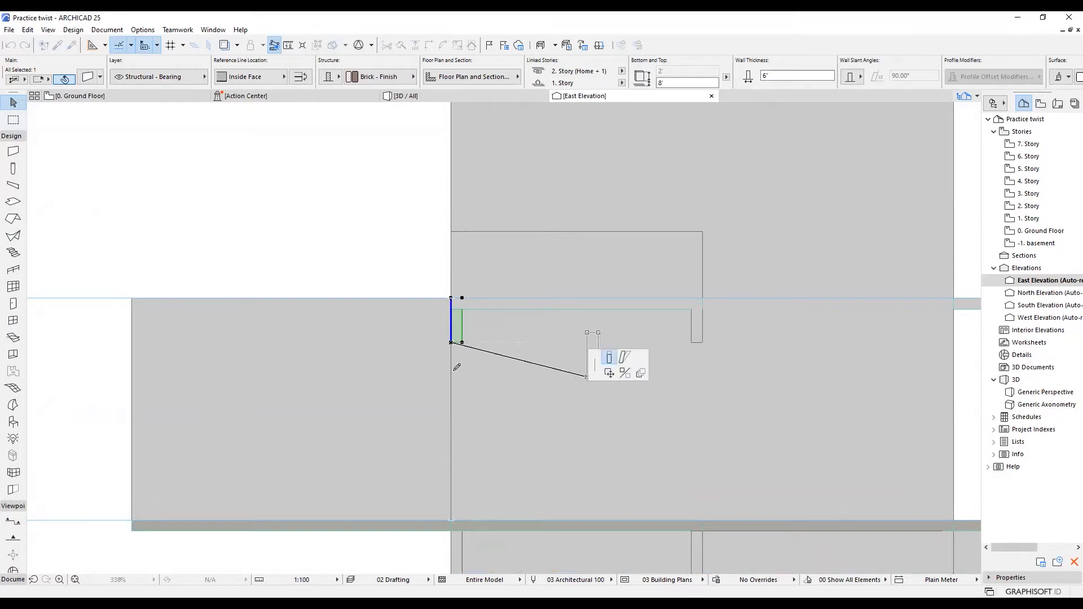
click(456, 368)
click(398, 249)
scroll(399, 249, down, 2)
scroll(427, 337, down, 3)
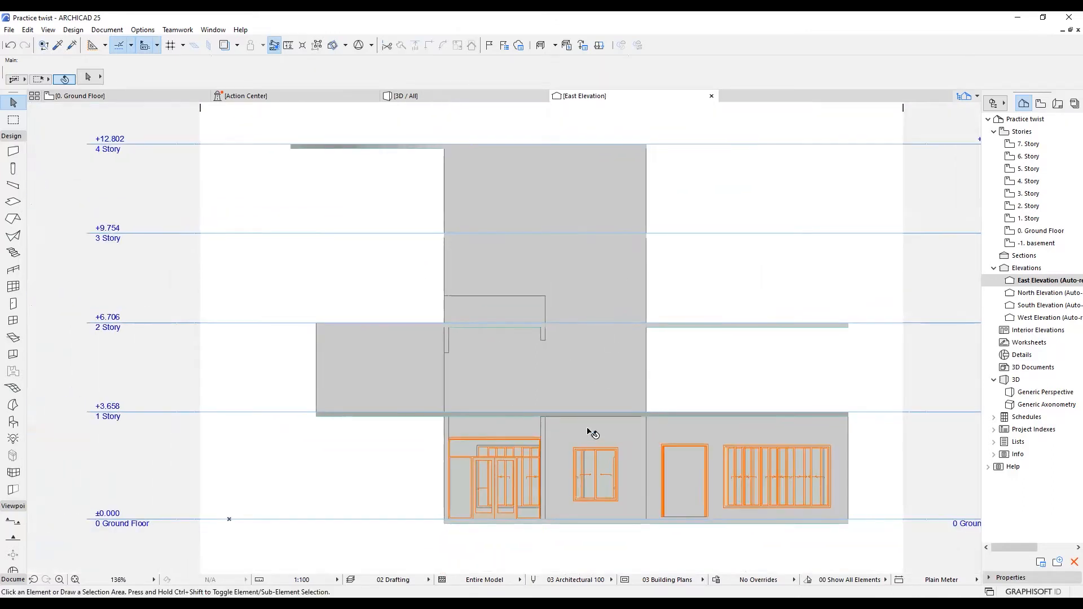
- Examine the stretched wall on the projecting balcony volume in the 3D view
click(426, 102)
shift+middle_drag(336, 364, 337, 337)
scroll(329, 357, up, 3)
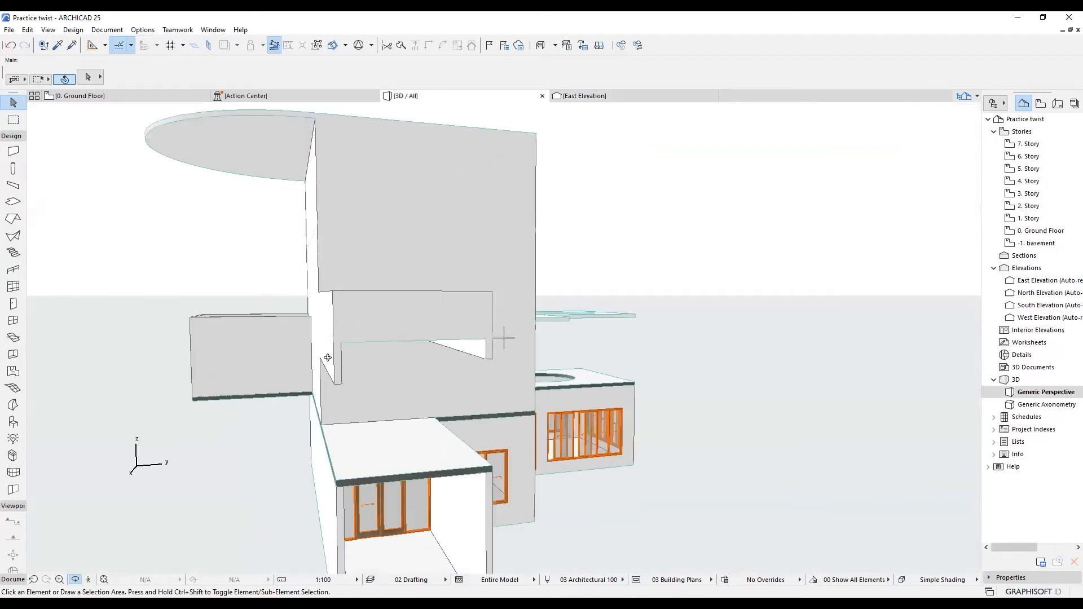
drag(329, 359, 309, 371)
scroll(323, 368, down, 2)
scroll(324, 368, up, 2)
scroll(320, 361, down, 1)
drag(413, 372, 414, 372)
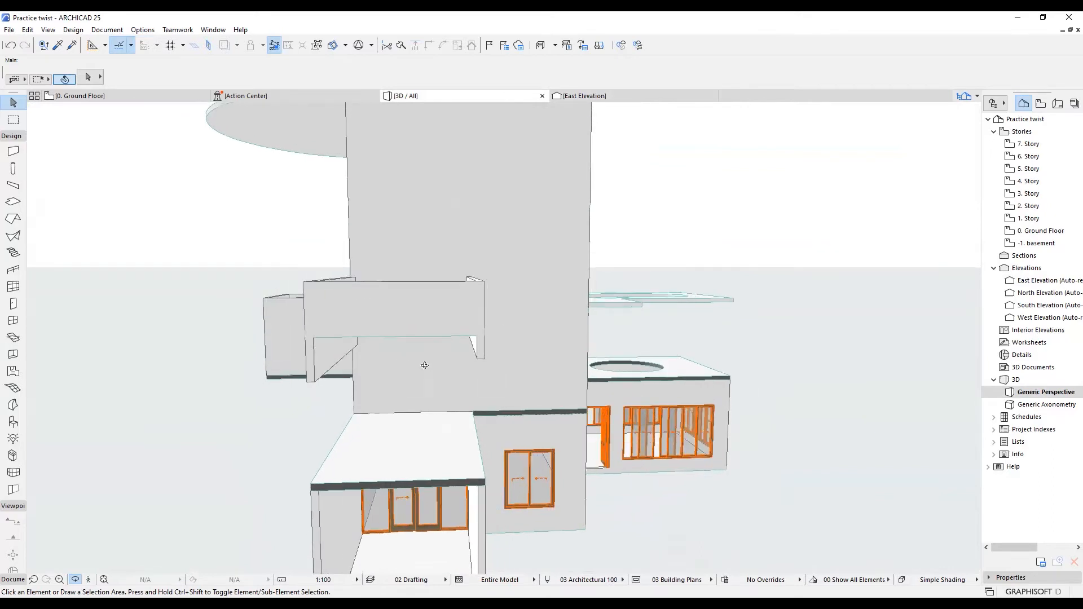
- Return to the East Elevation and apply the Simplified Plan graphic override
click(1038, 281)
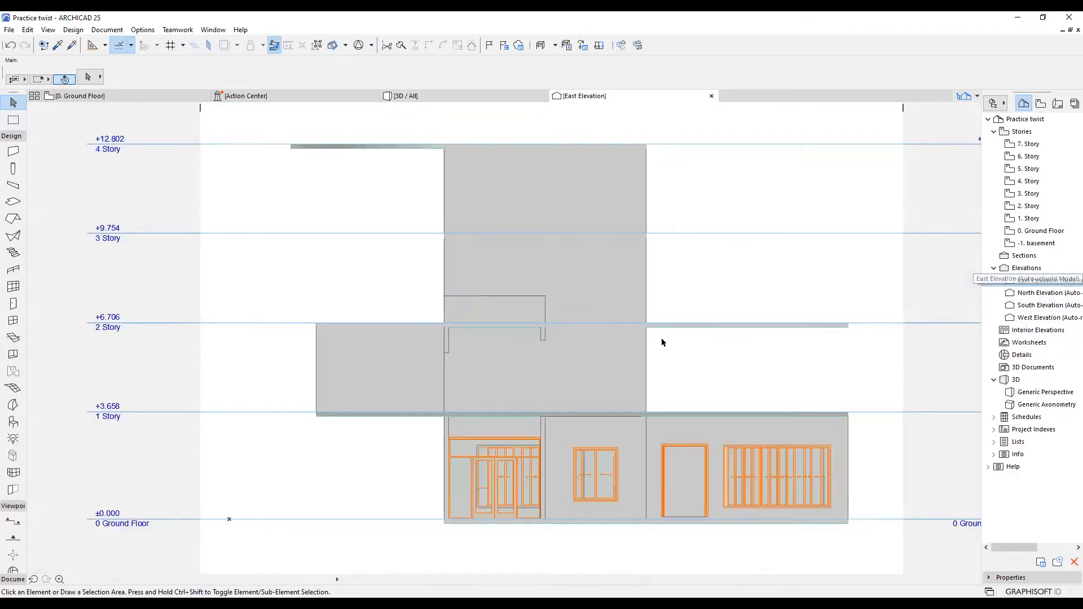
scroll(685, 324, up, 1)
scroll(685, 323, down, 1)
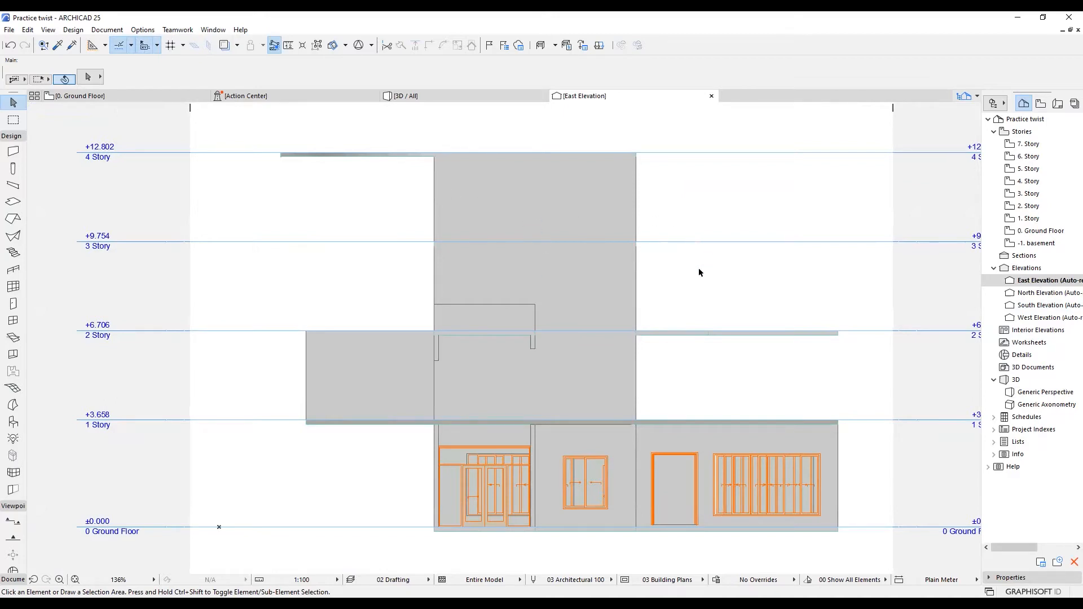
click(762, 581)
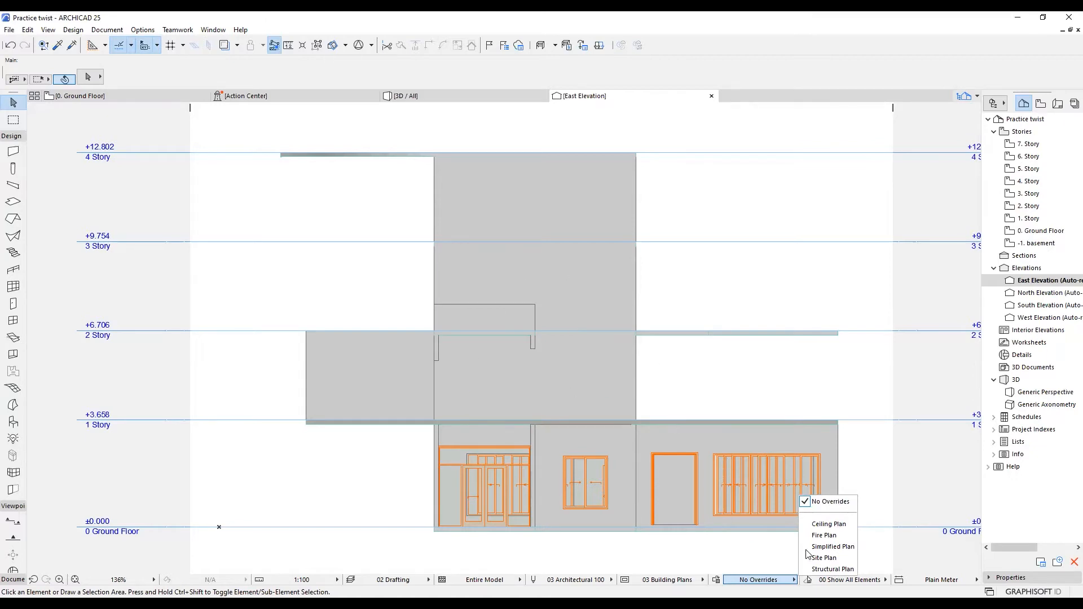
click(843, 551)
scroll(571, 371, down, 2)
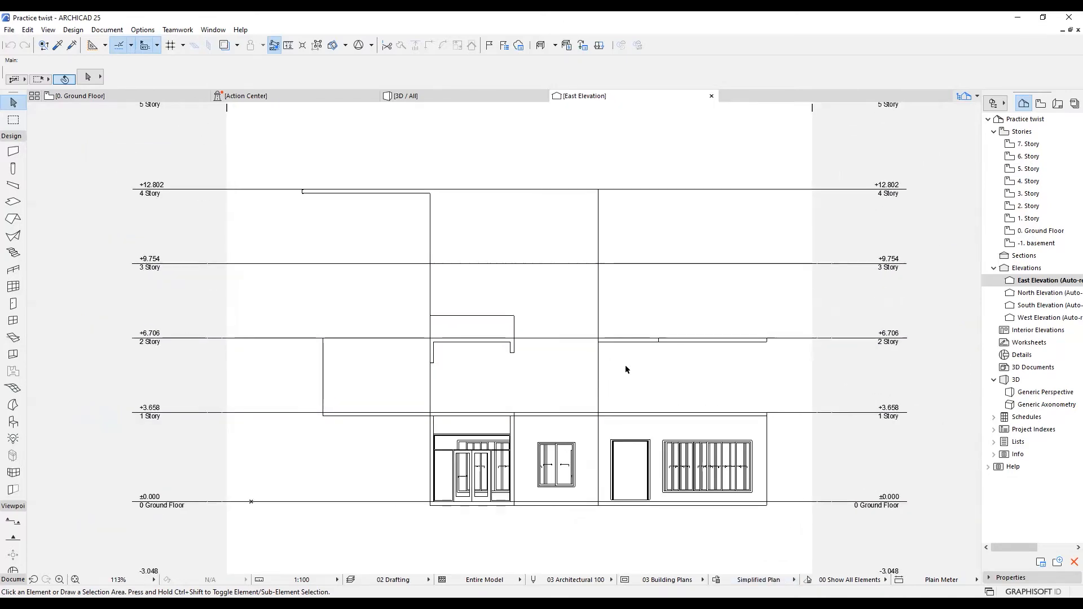
- Inspect the East Elevation's linework, checking the short balcony wall and the projecting first-story wall by selecting each
scroll(629, 384, up, 1)
scroll(638, 366, down, 1)
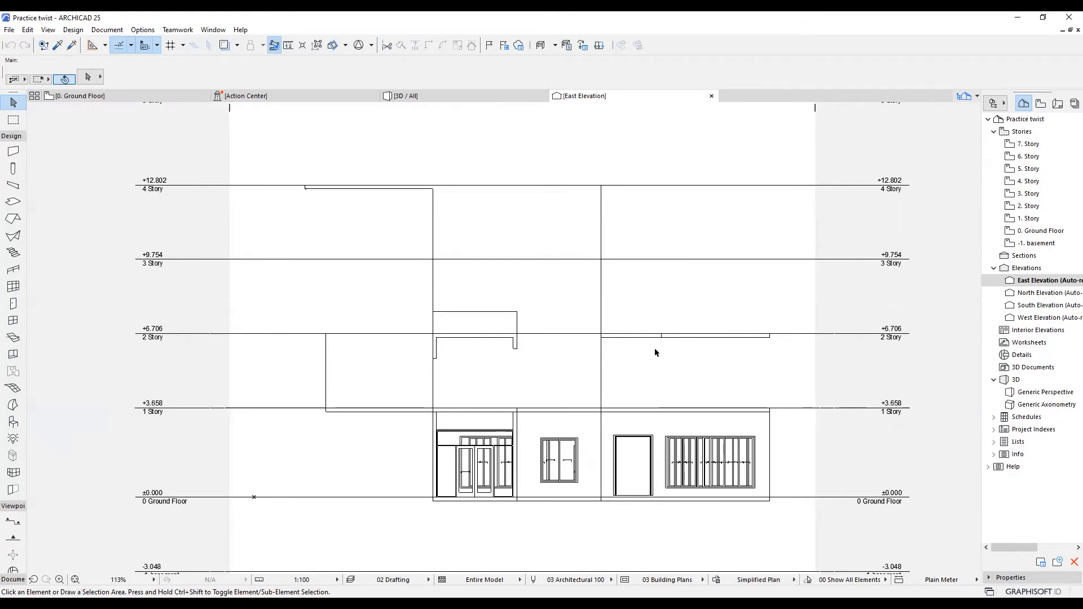
scroll(654, 353, up, 1)
click(488, 343)
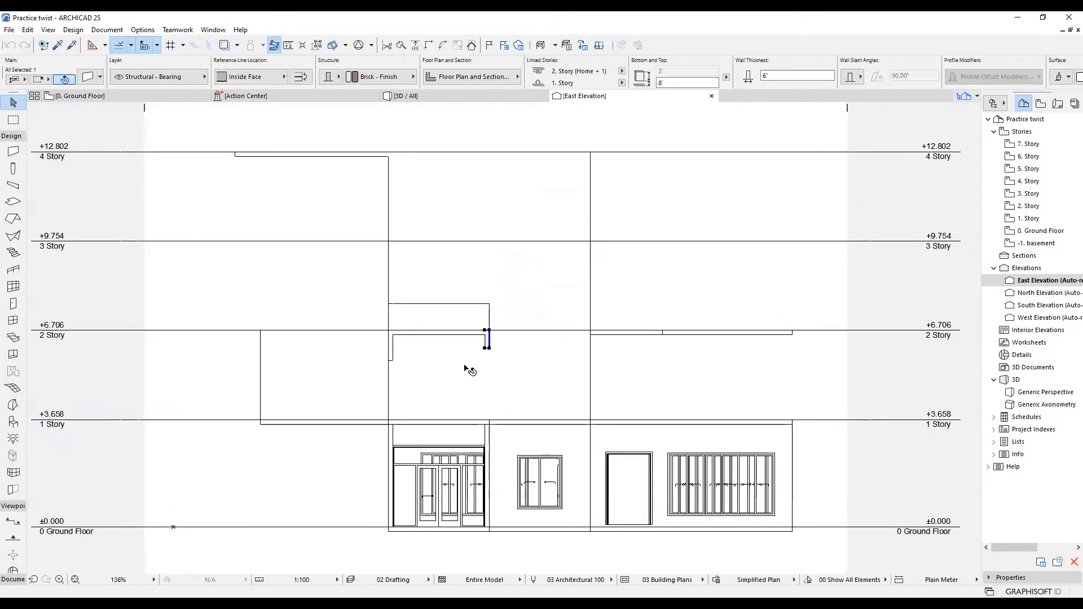
click(333, 362)
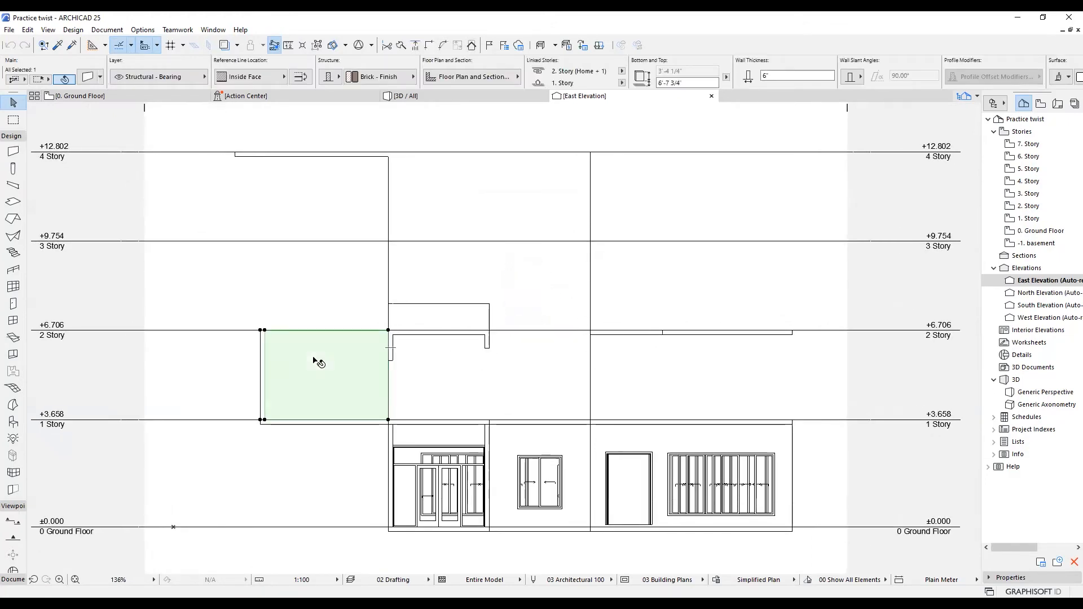
click(669, 390)
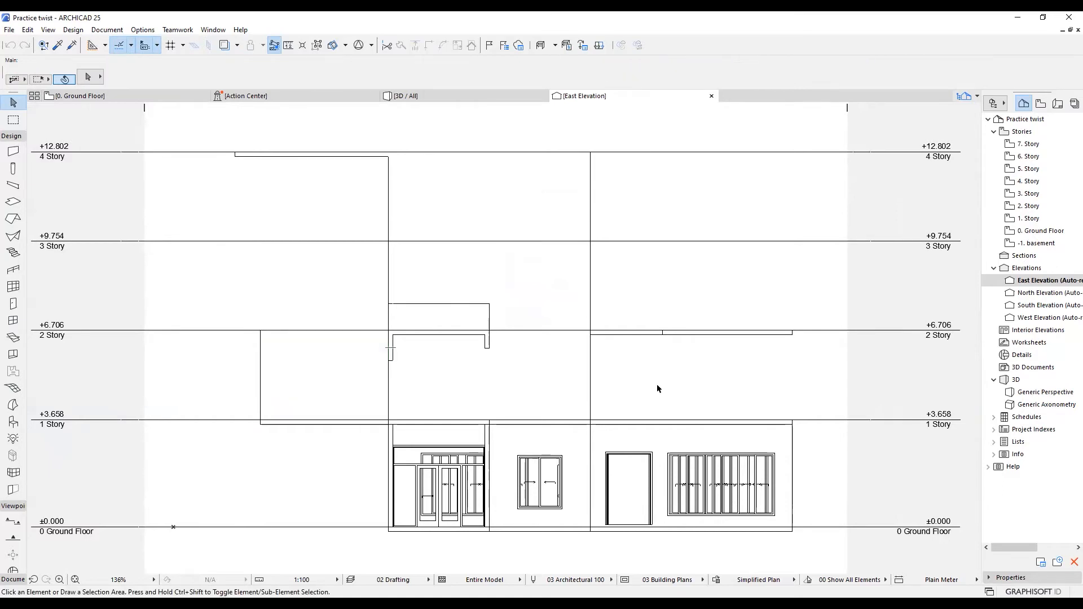
scroll(673, 382, down, 1)
scroll(677, 380, up, 1)
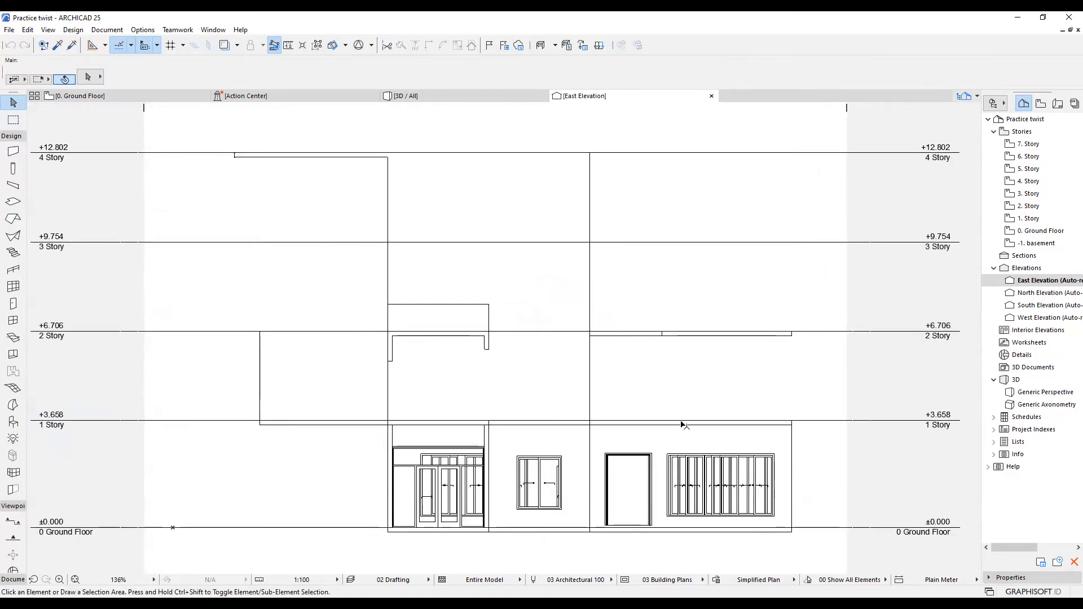
scroll(653, 362, down, 1)
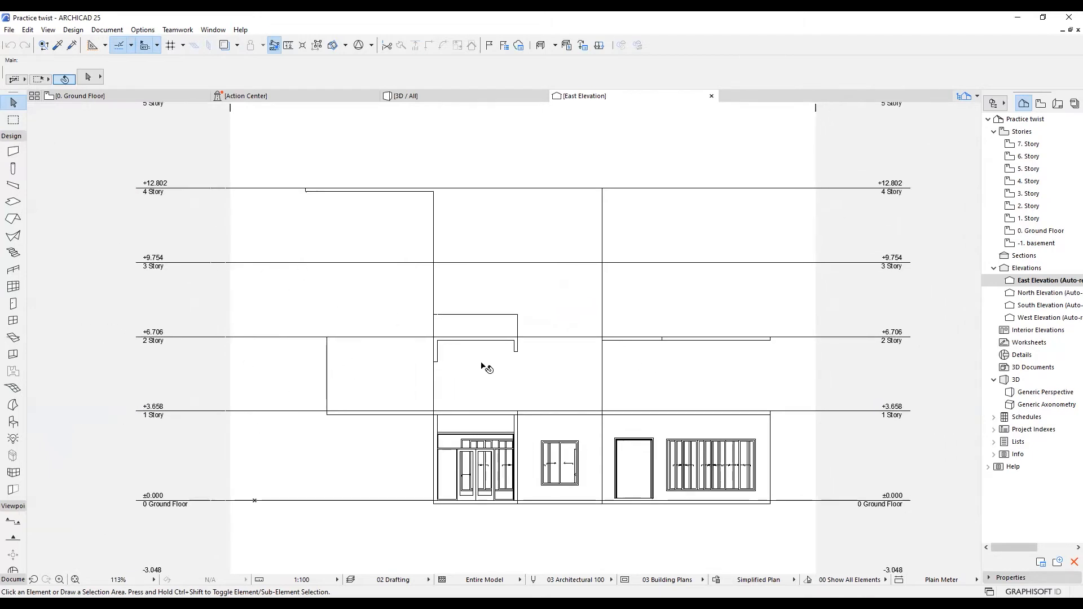
scroll(742, 266, up, 1)
scroll(753, 282, down, 1)
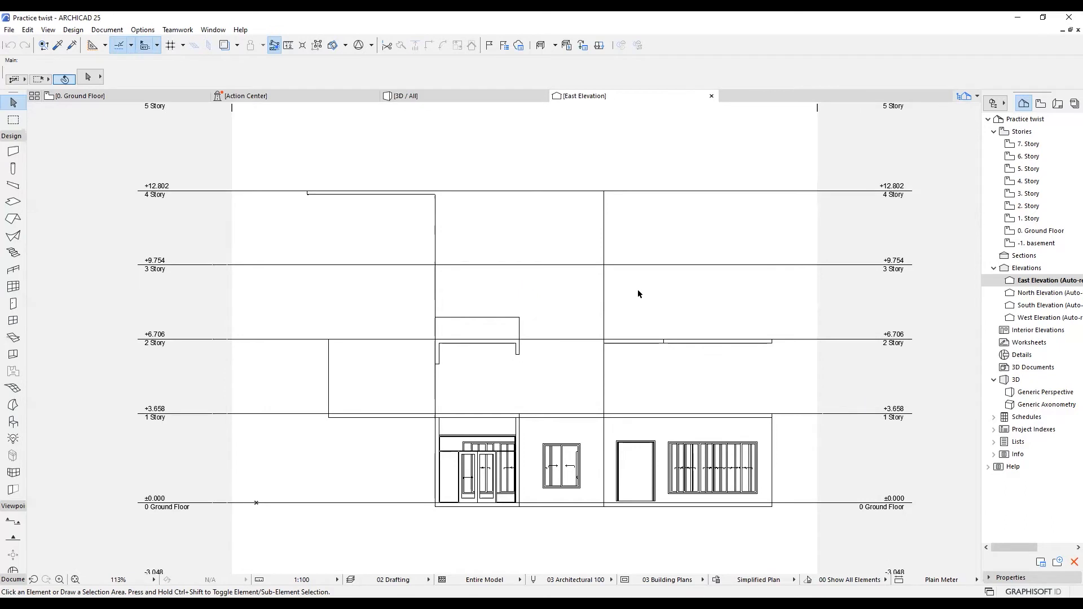
- Check the North, South and West elevations with the simplified graphics, and return to the East Elevation
double_click(1038, 293)
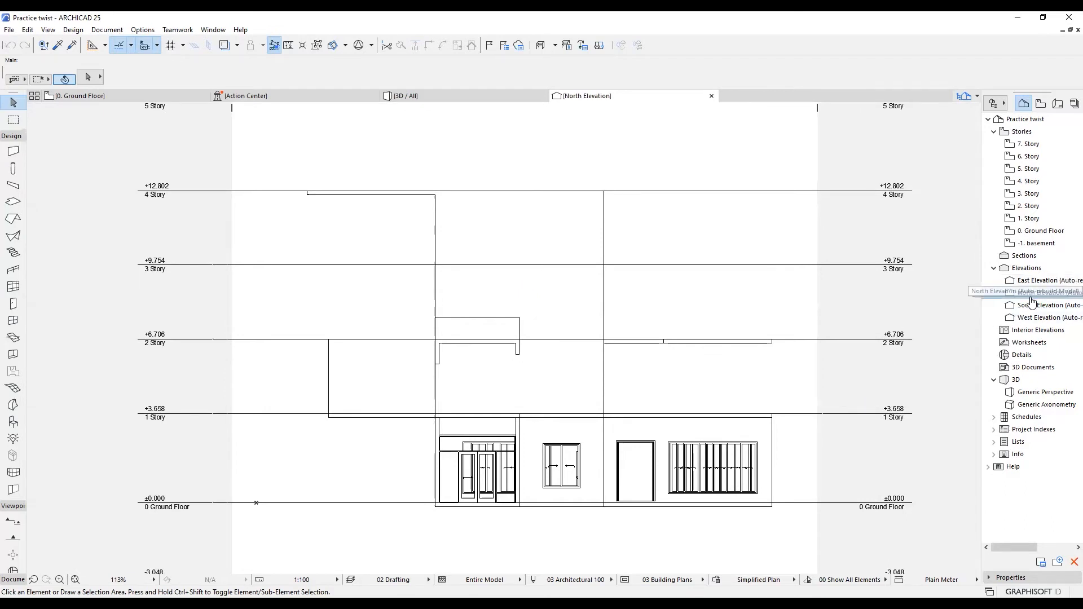
double_click(1032, 305)
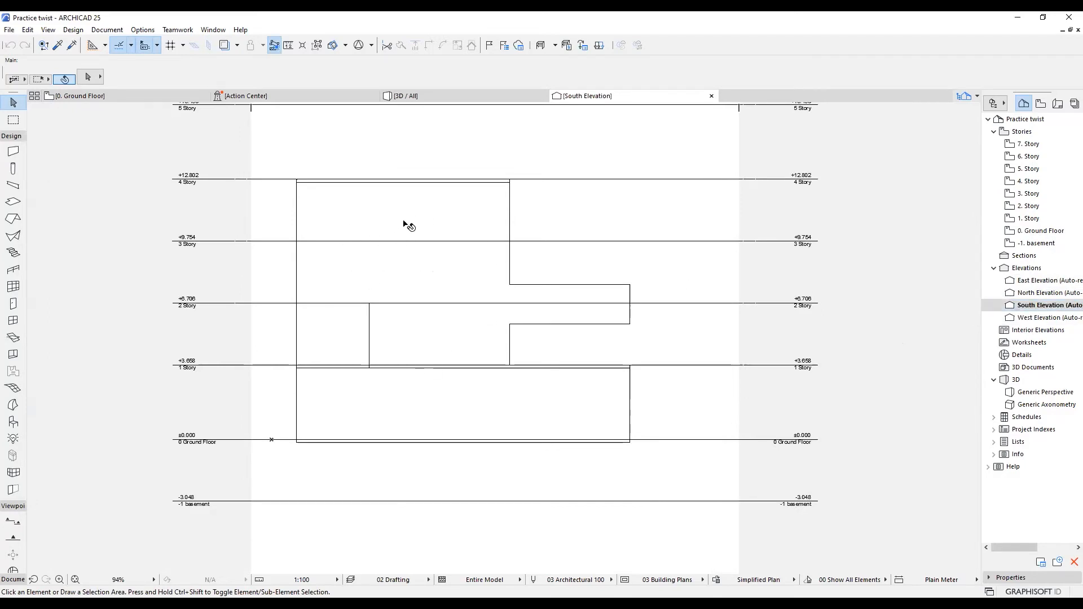
double_click(1043, 318)
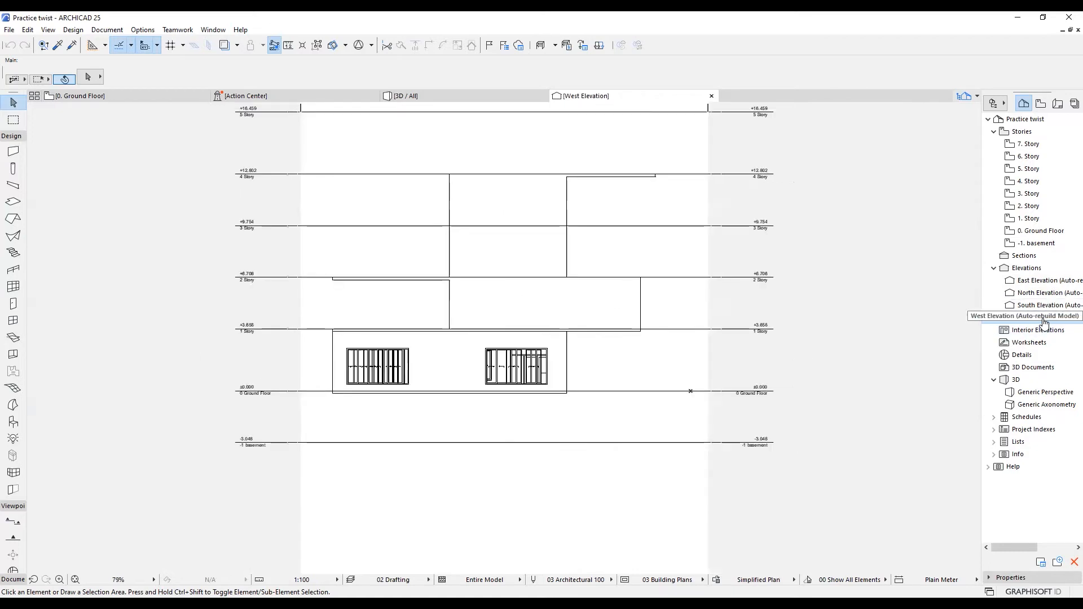
double_click(1043, 282)
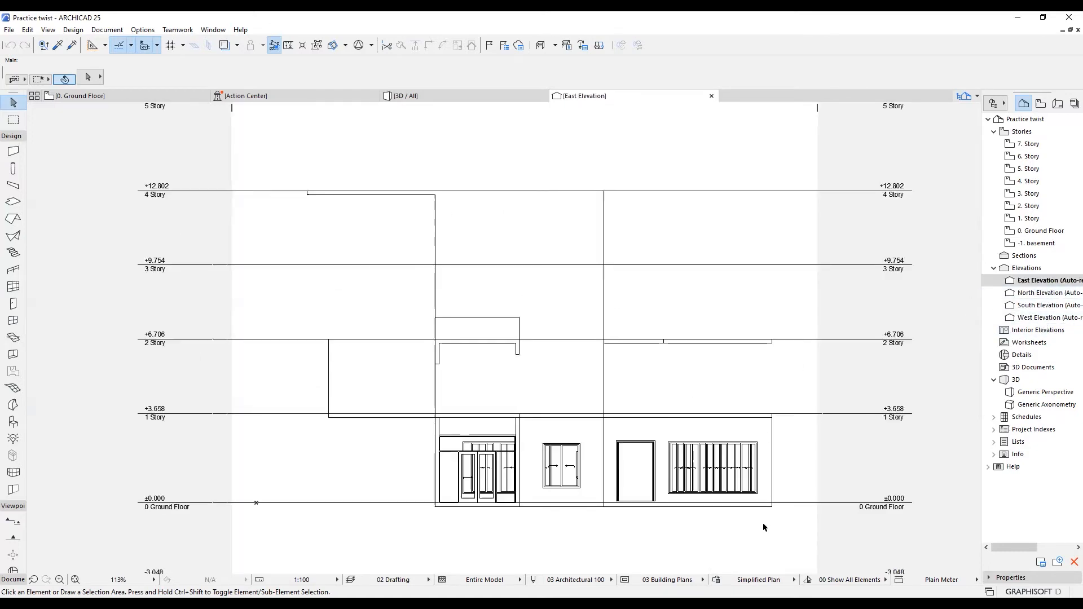
- Set the East Elevation's graphic override to No Overrides and return to the Ground Floor plan
click(765, 582)
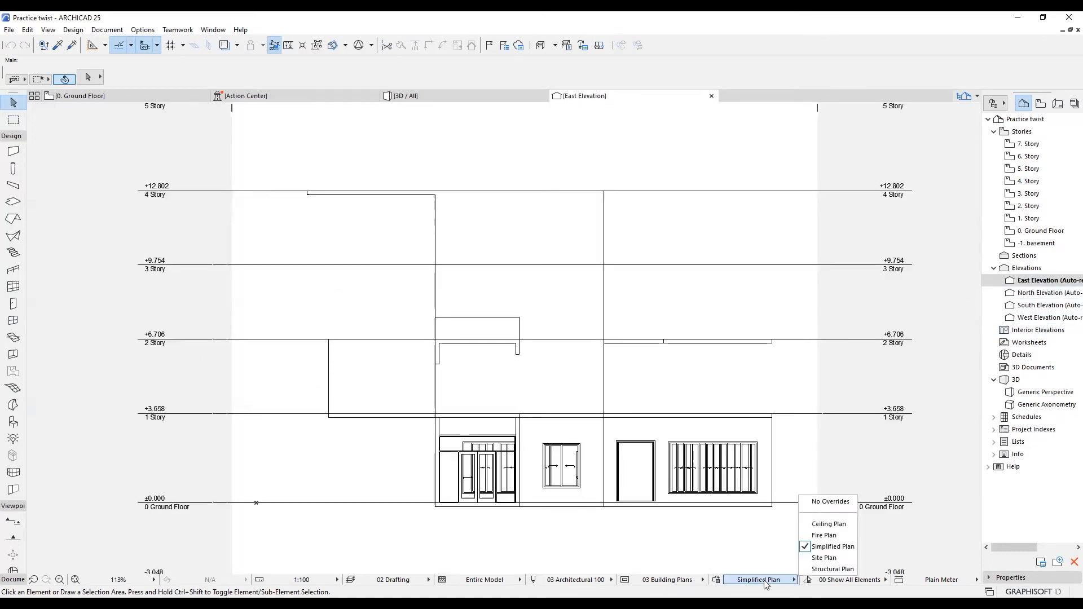
click(830, 502)
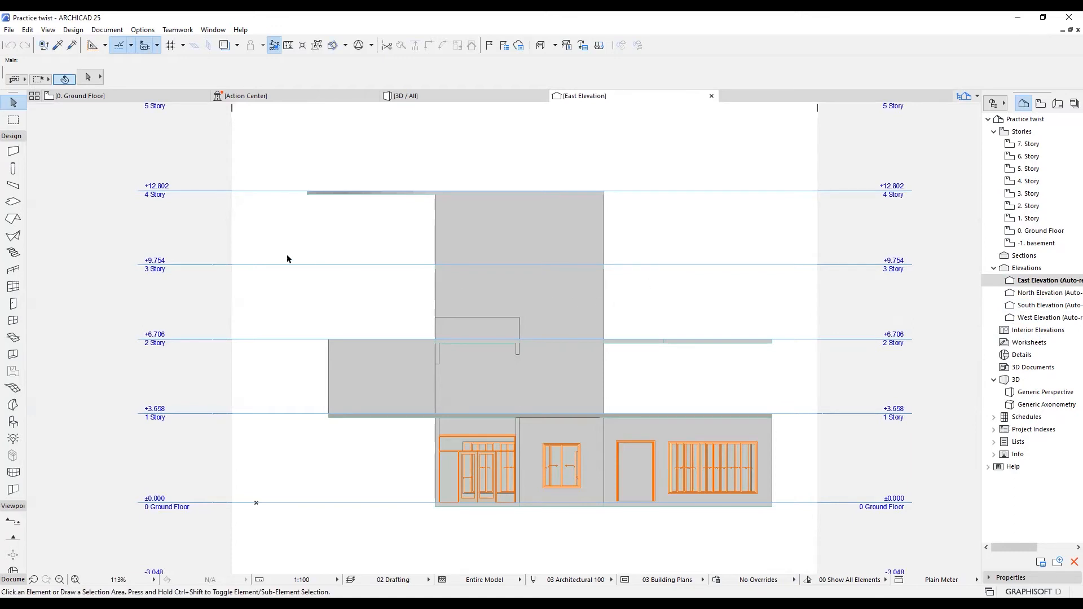
click(100, 97)
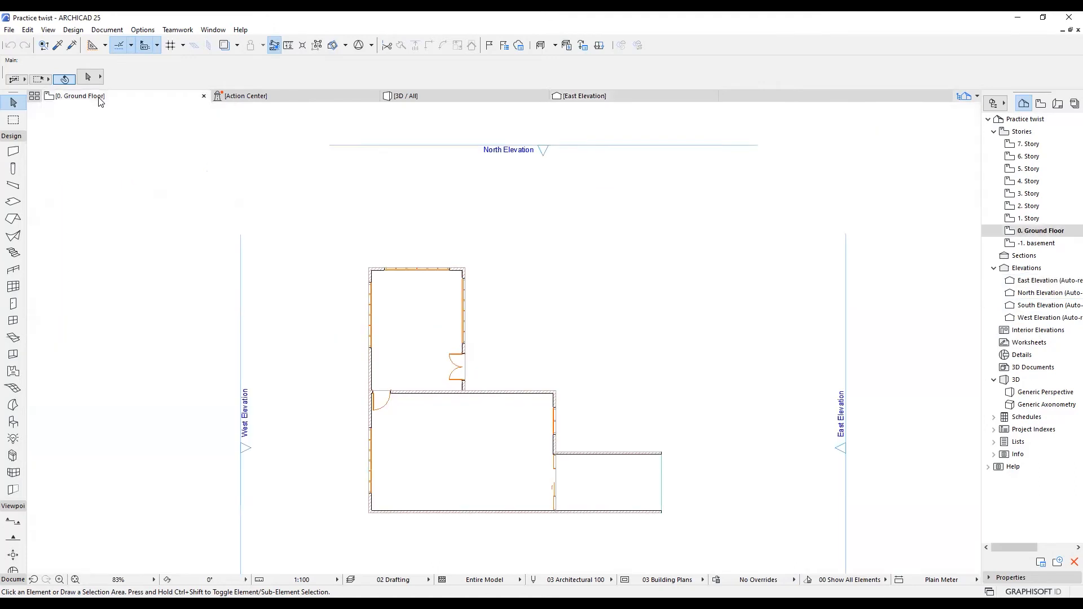
- Examine the positions of the North, East, South and West elevation lines around the building on the Ground Floor plan
scroll(638, 248, down, 1)
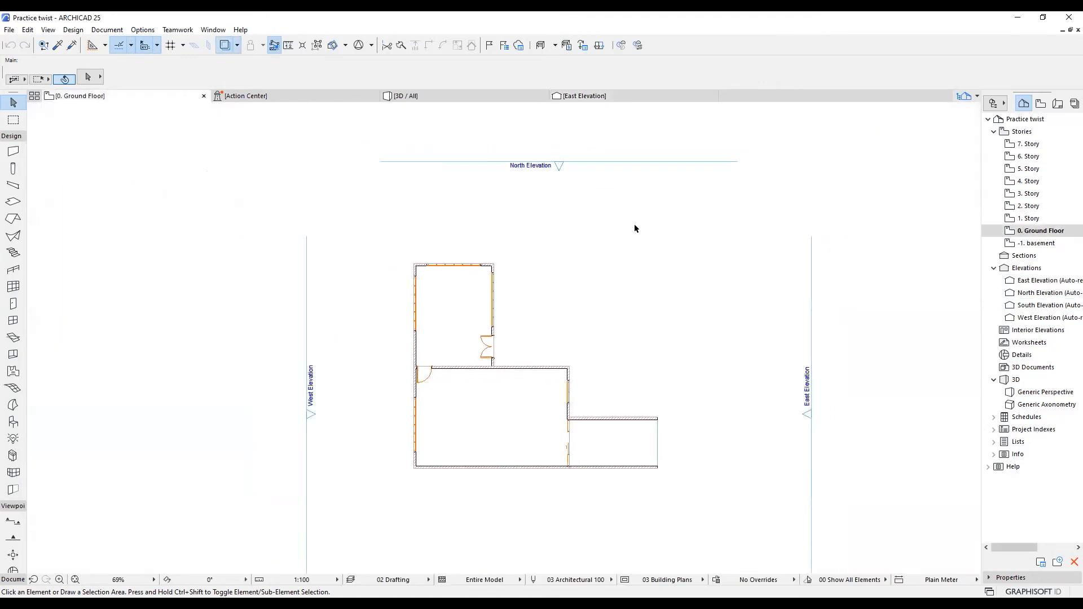
scroll(635, 228, down, 1)
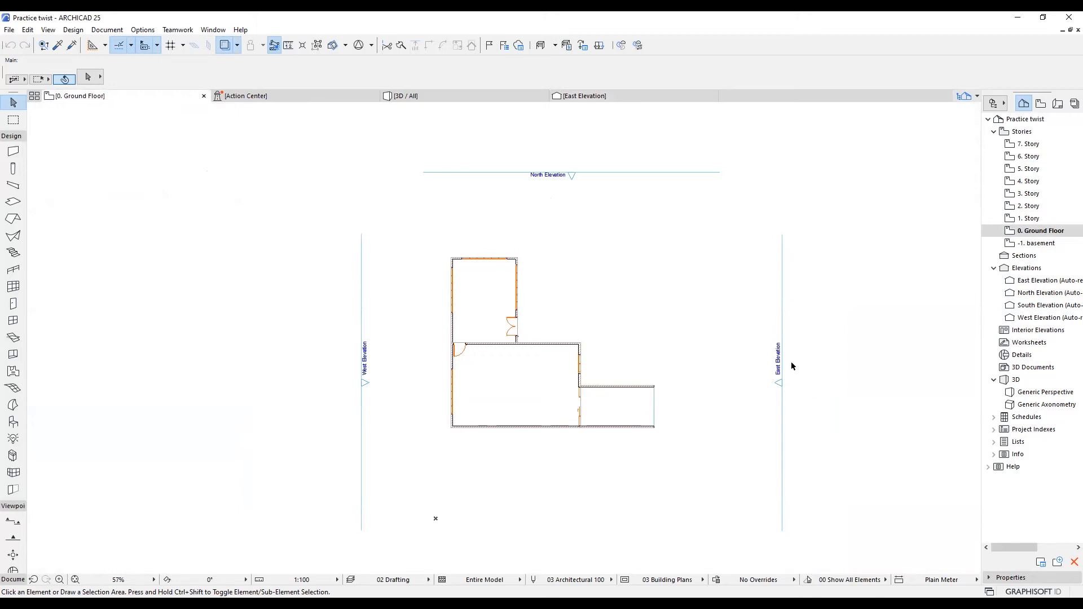
scroll(782, 367, down, 2)
scroll(649, 526, up, 5)
scroll(607, 526, down, 5)
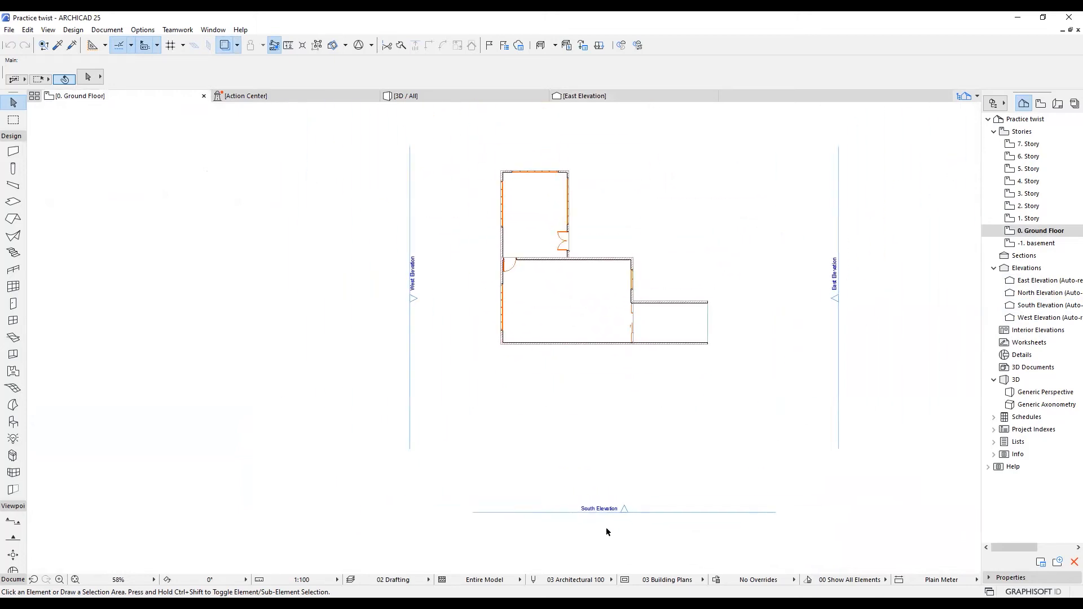
scroll(626, 232, up, 3)
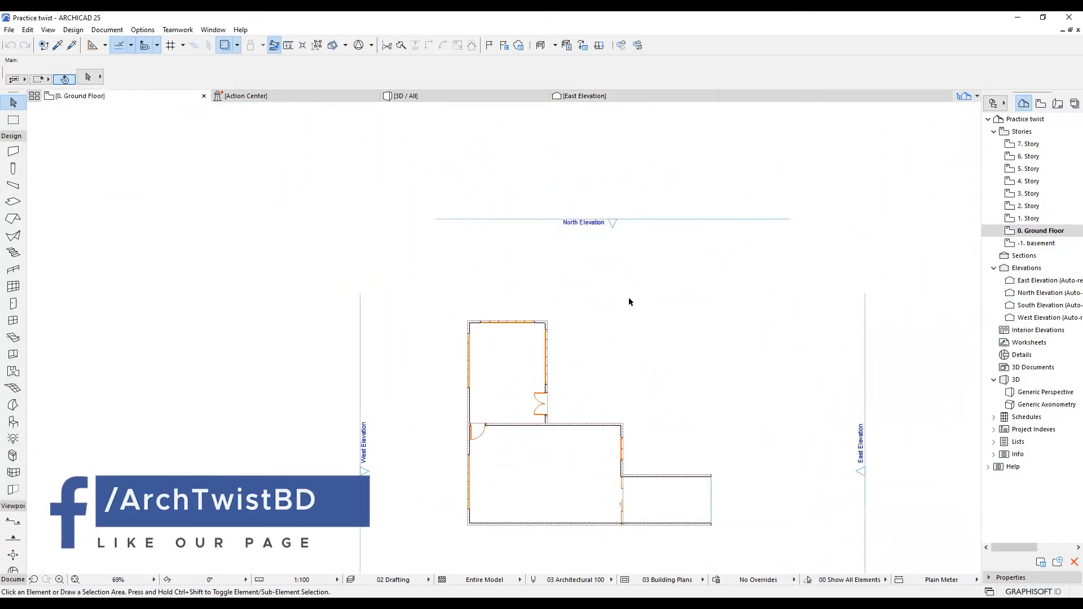
scroll(618, 327, down, 1)
scroll(712, 340, down, 2)
scroll(706, 316, up, 1)
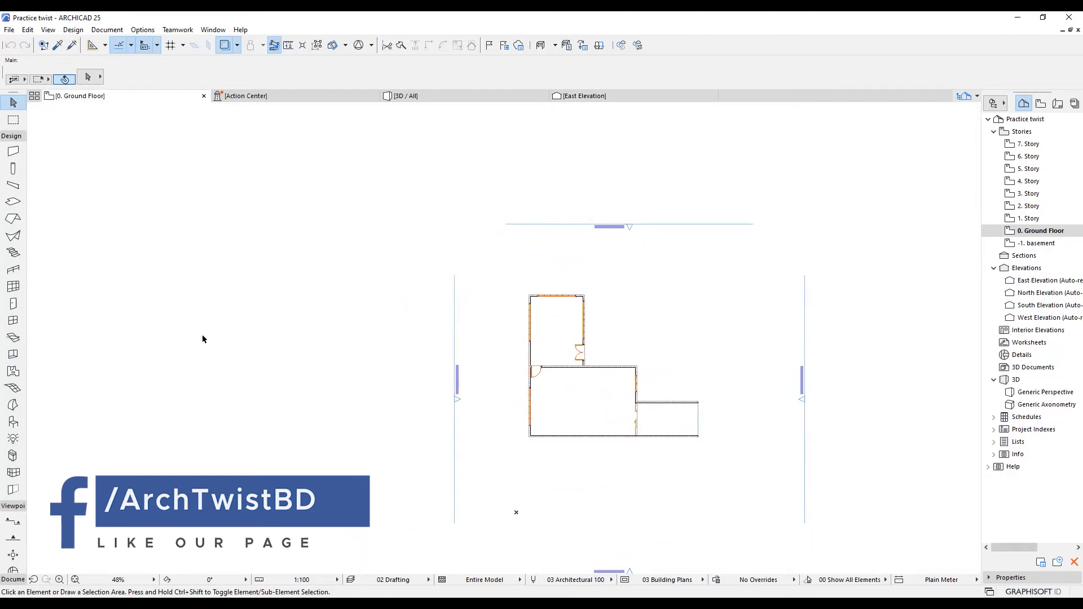
- Draw a detached horizontal wall on the Ground Floor plan, outside the West Elevation line
click(13, 152)
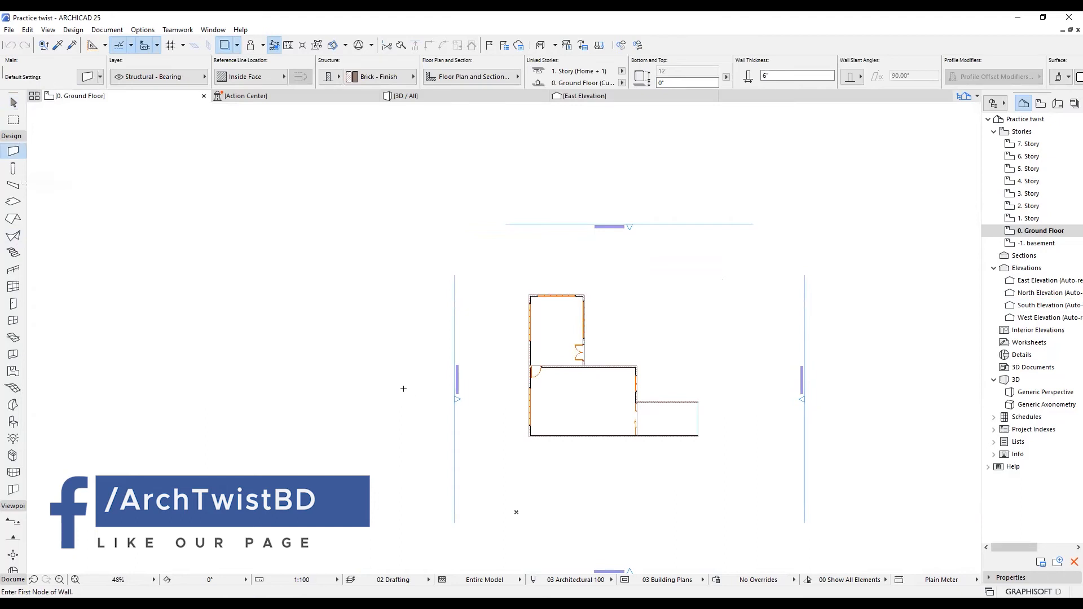
click(377, 329)
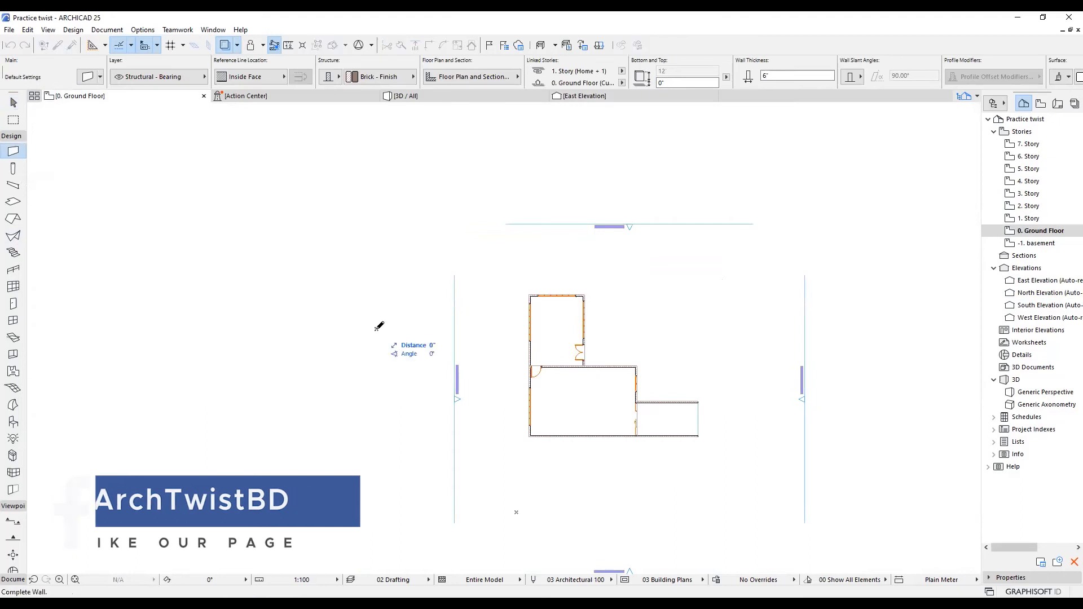
click(264, 330)
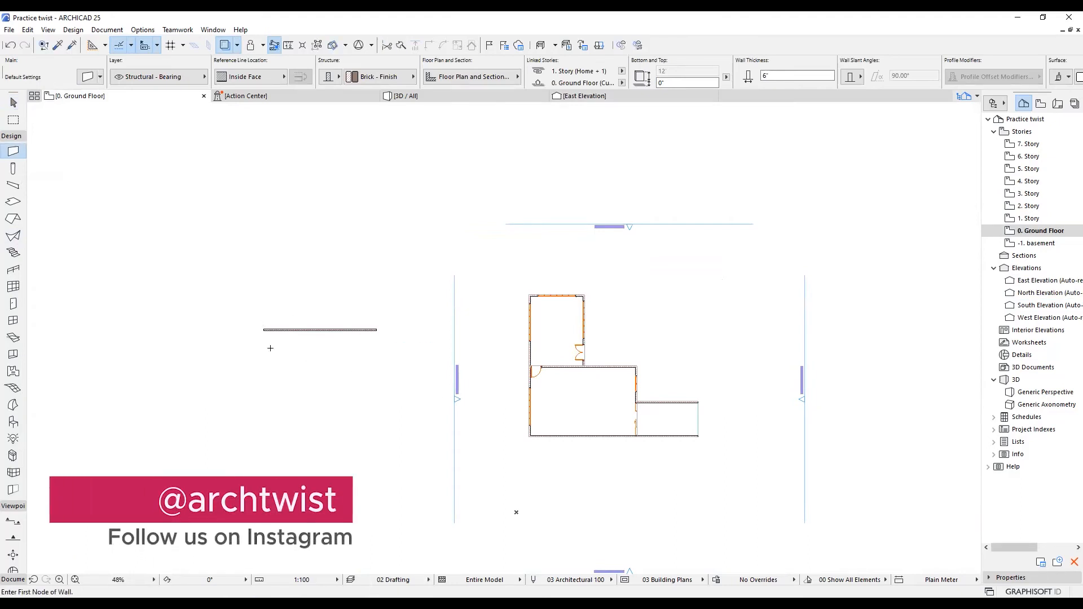
click(13, 103)
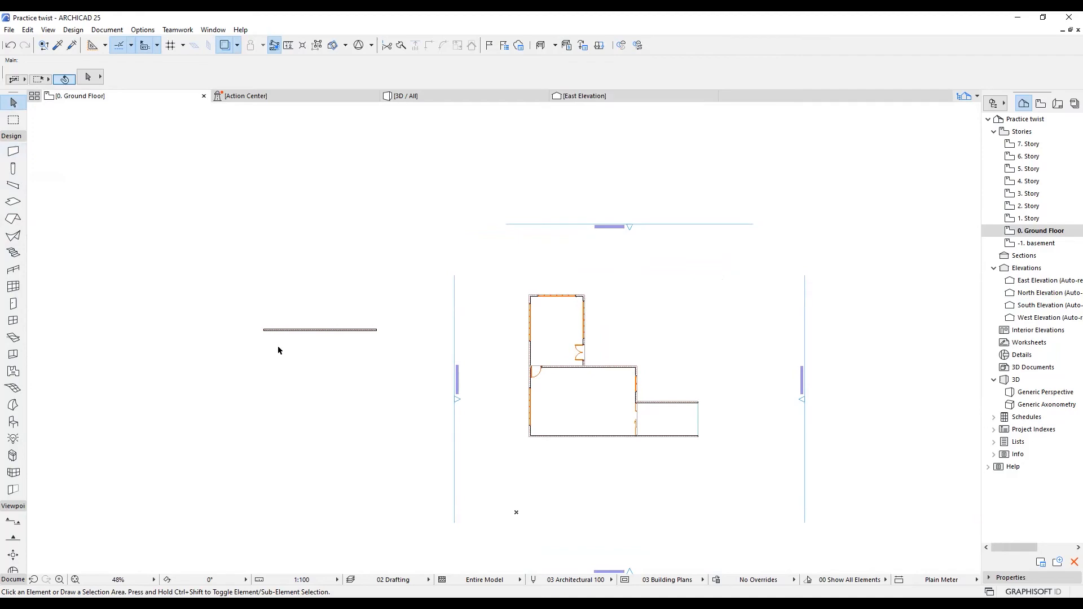
- Inspect the detached wall beside the building in the 3D view
click(431, 97)
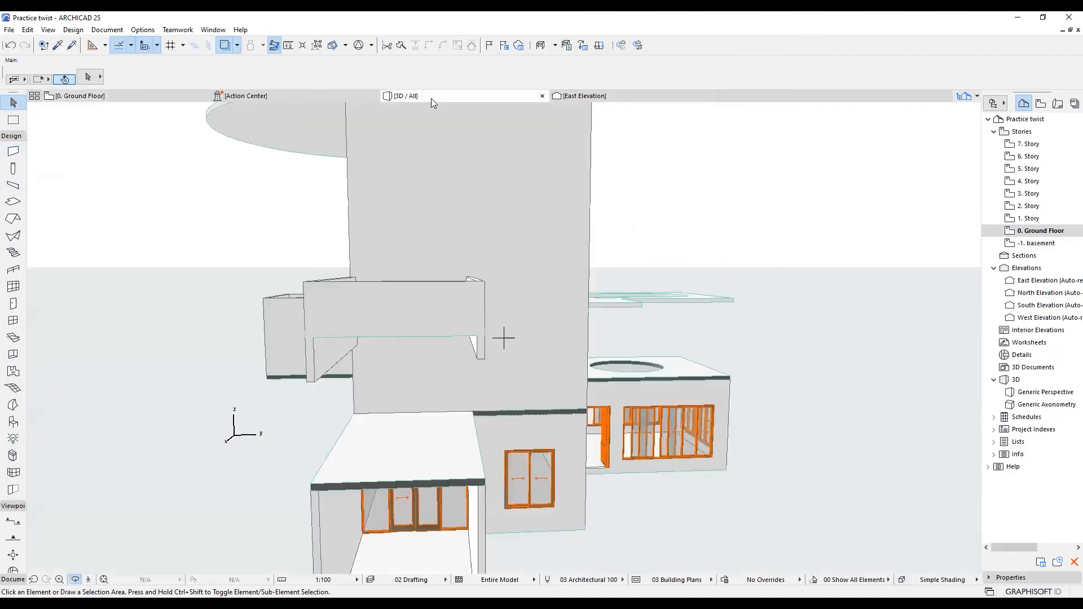
shift+middle_drag(557, 360, 405, 355)
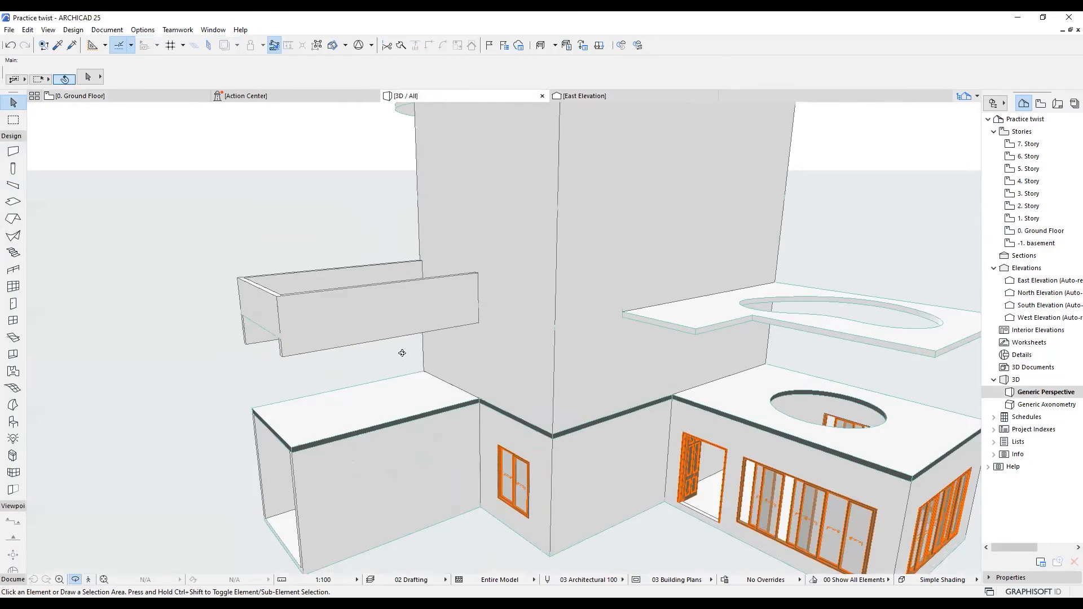
scroll(404, 354, down, 8)
scroll(655, 344, up, 3)
shift+middle_drag(697, 361, 498, 328)
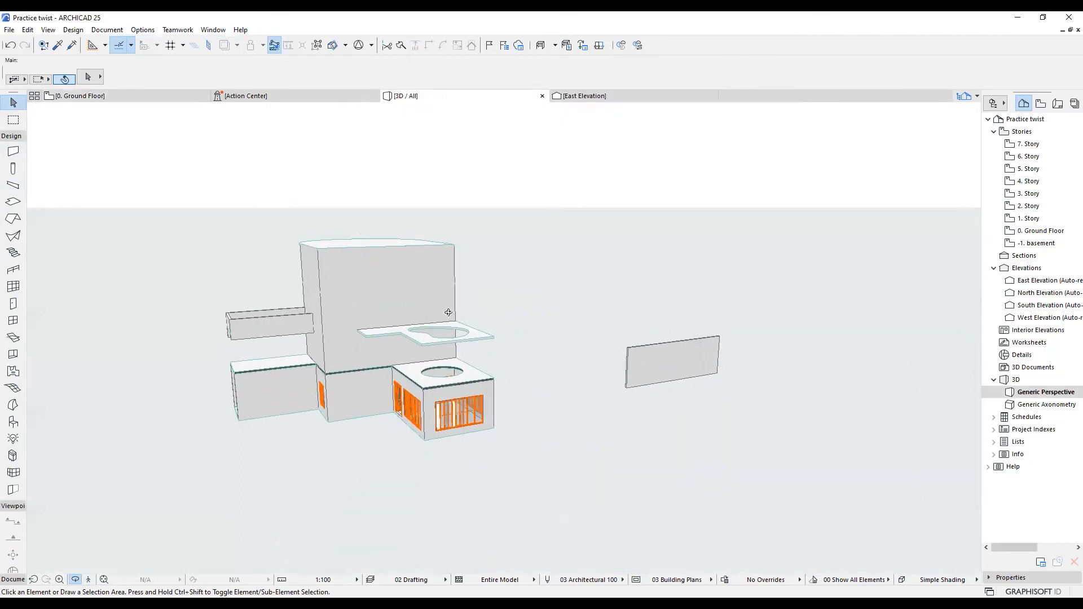
- Return to the Ground Floor plan and open the North Elevation to check for the detached wall
click(105, 99)
scroll(607, 232, up, 2)
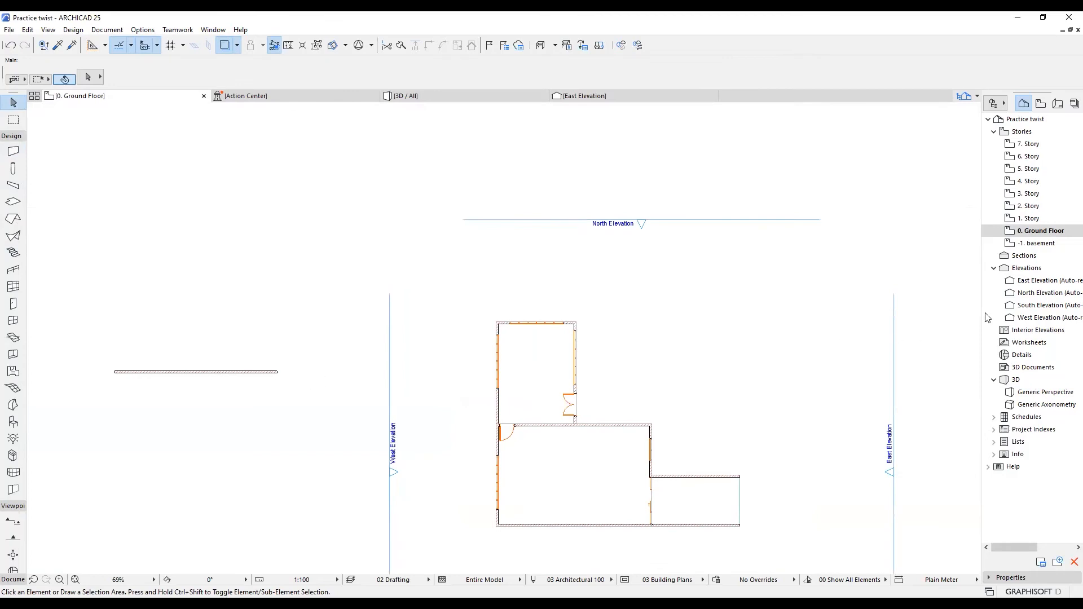
double_click(1043, 294)
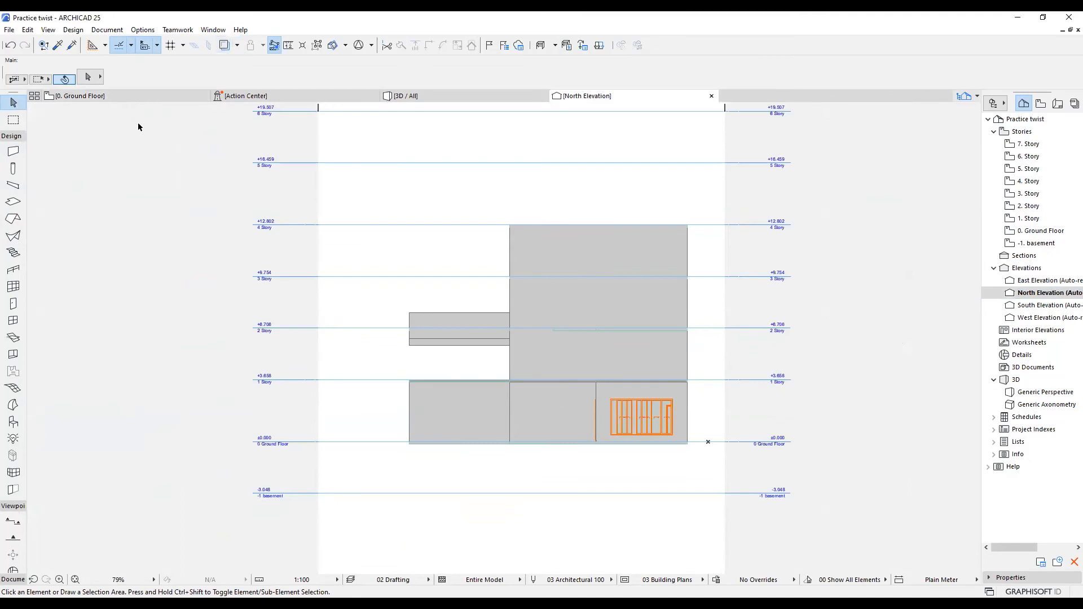
- Stretch the west end of the North Elevation line on the Ground Floor plan past the detached wall
click(130, 97)
click(532, 226)
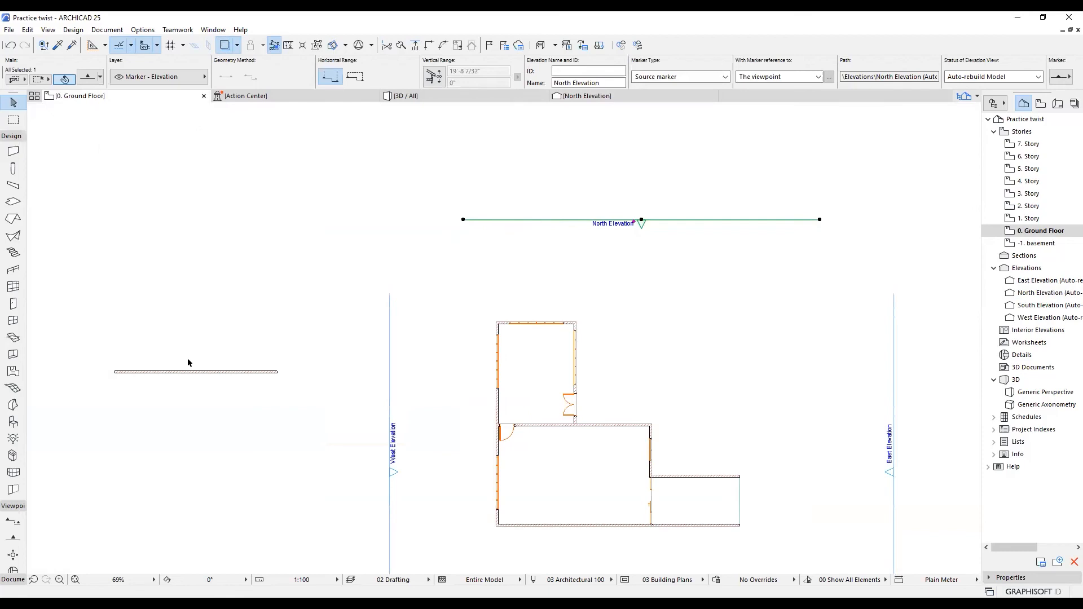
scroll(507, 352, down, 2)
click(310, 298)
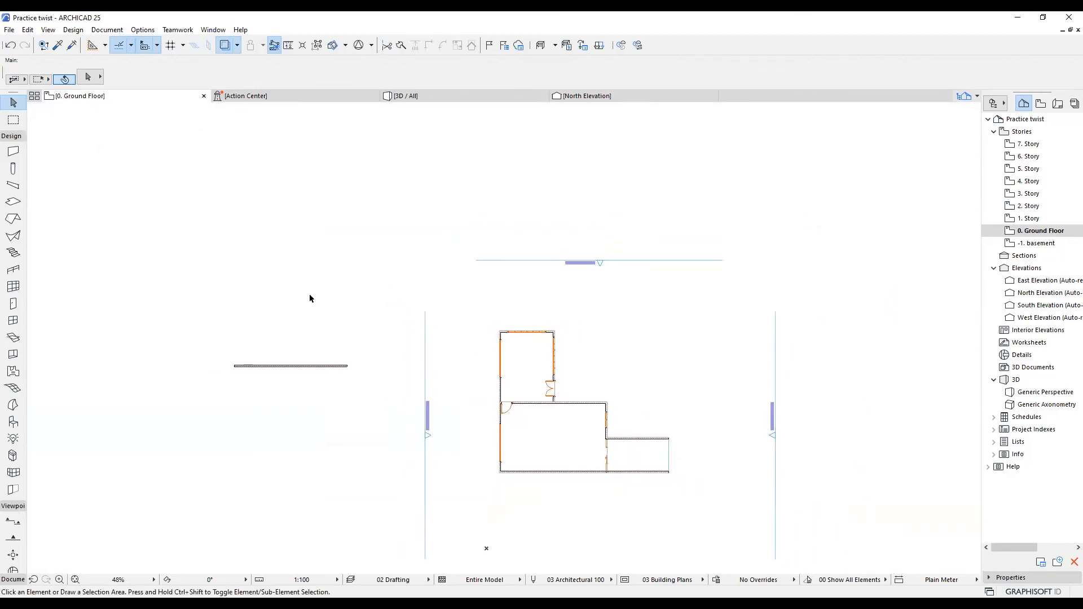
click(477, 261)
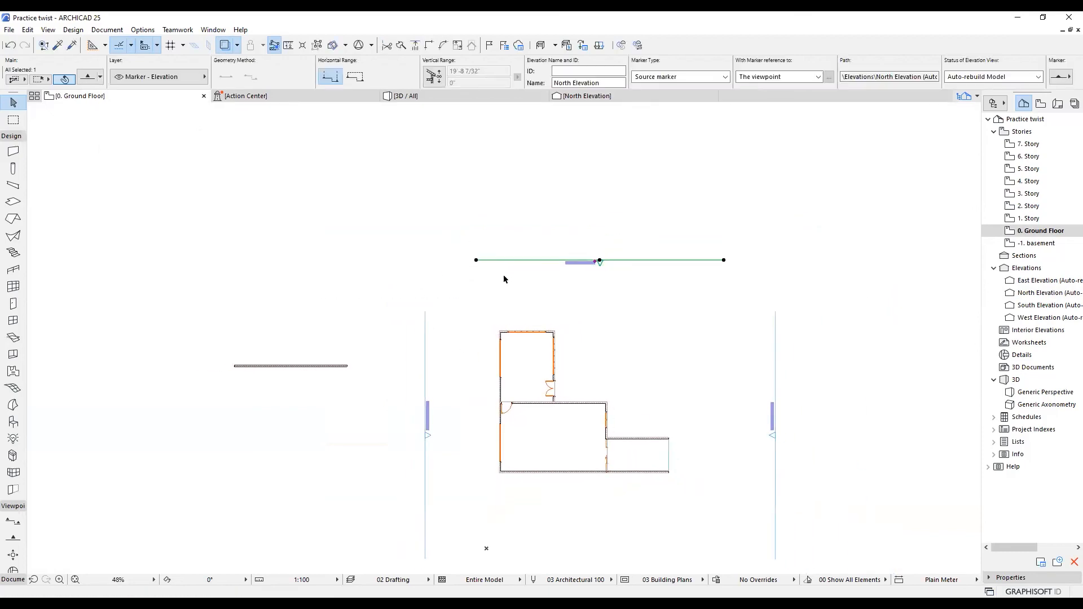
scroll(503, 278, up, 2)
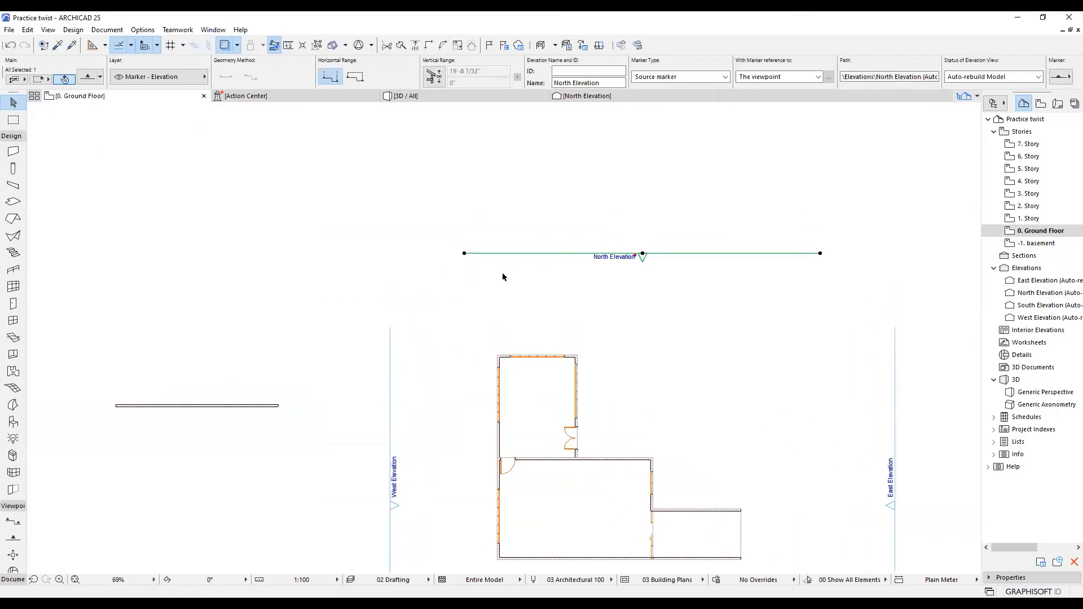
click(464, 254)
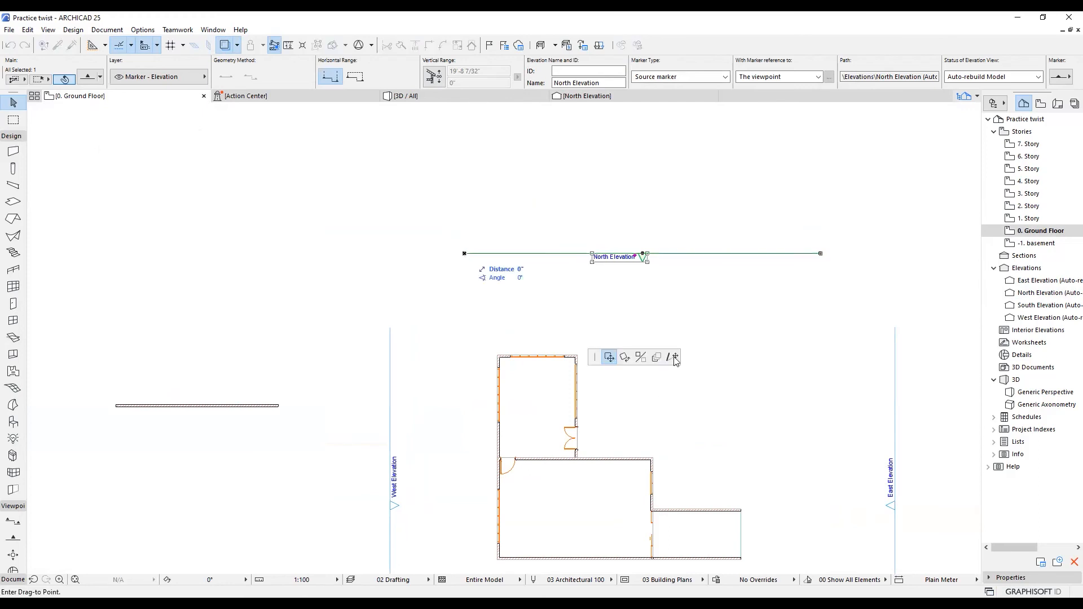
click(167, 381)
scroll(178, 392, up, 2)
click(339, 267)
scroll(582, 255, down, 1)
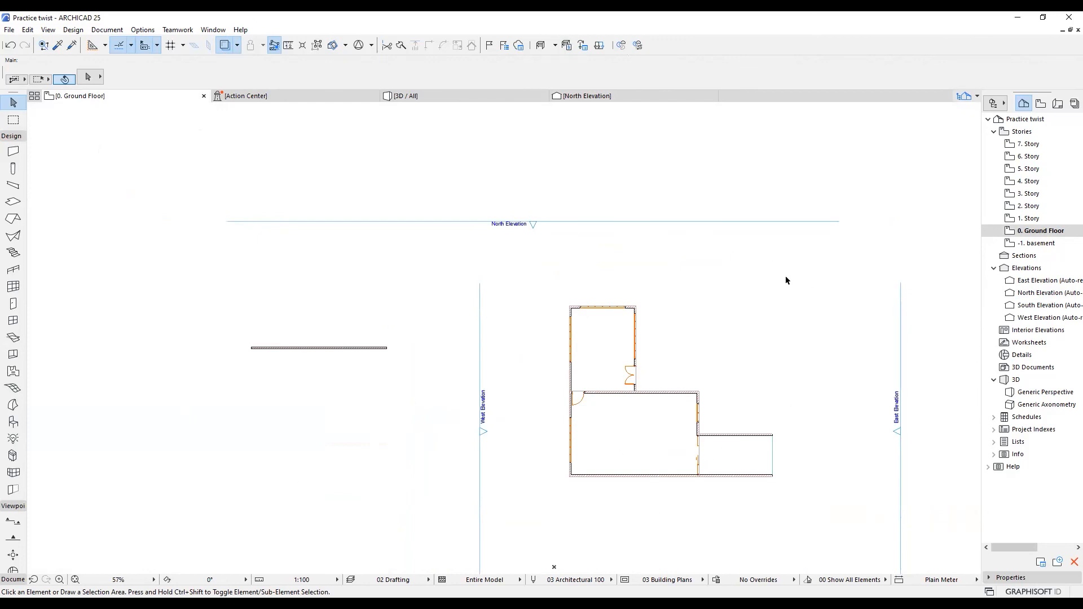
- Reopen the North Elevation and check the detached wall by selecting and deselecting it
double_click(1041, 293)
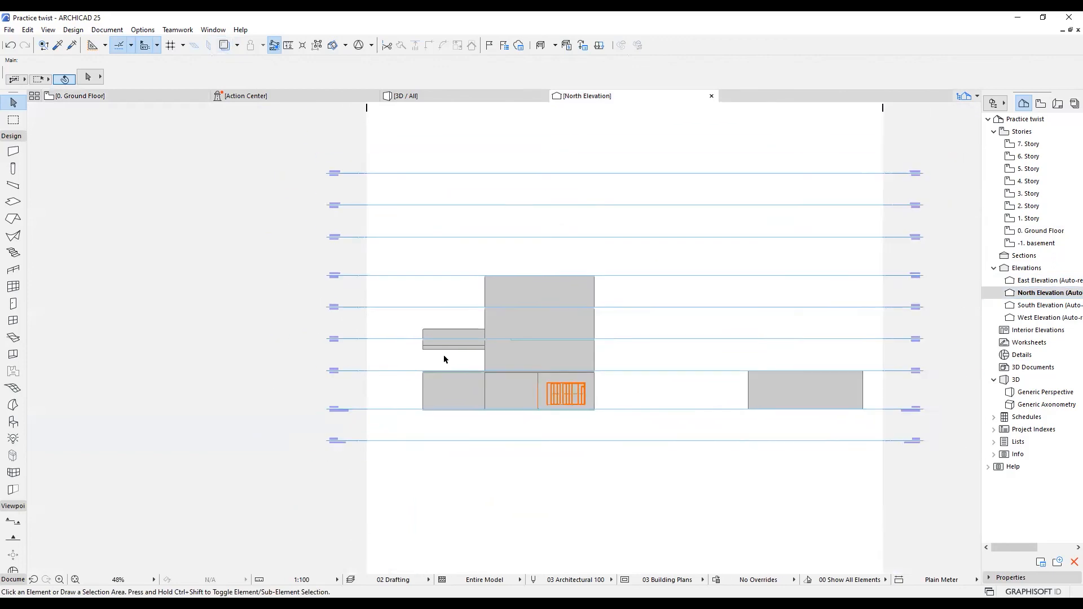
click(801, 391)
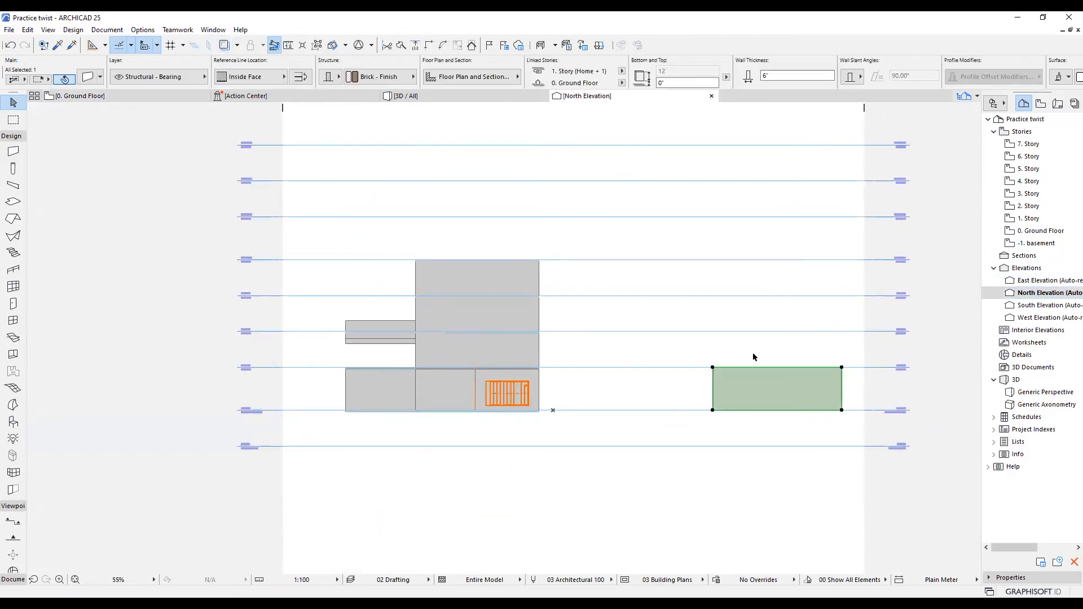
click(754, 353)
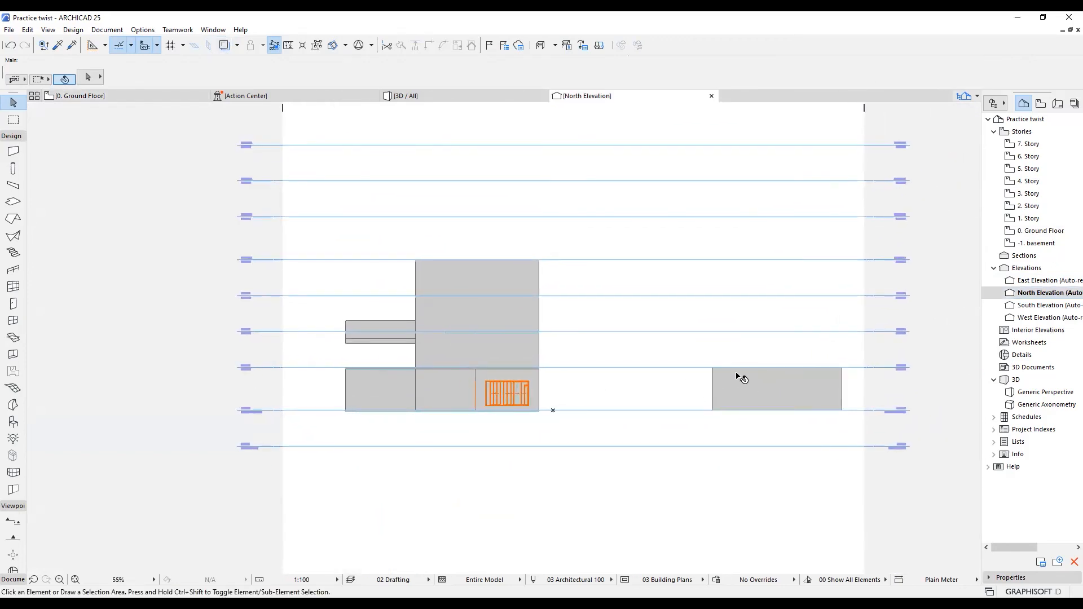